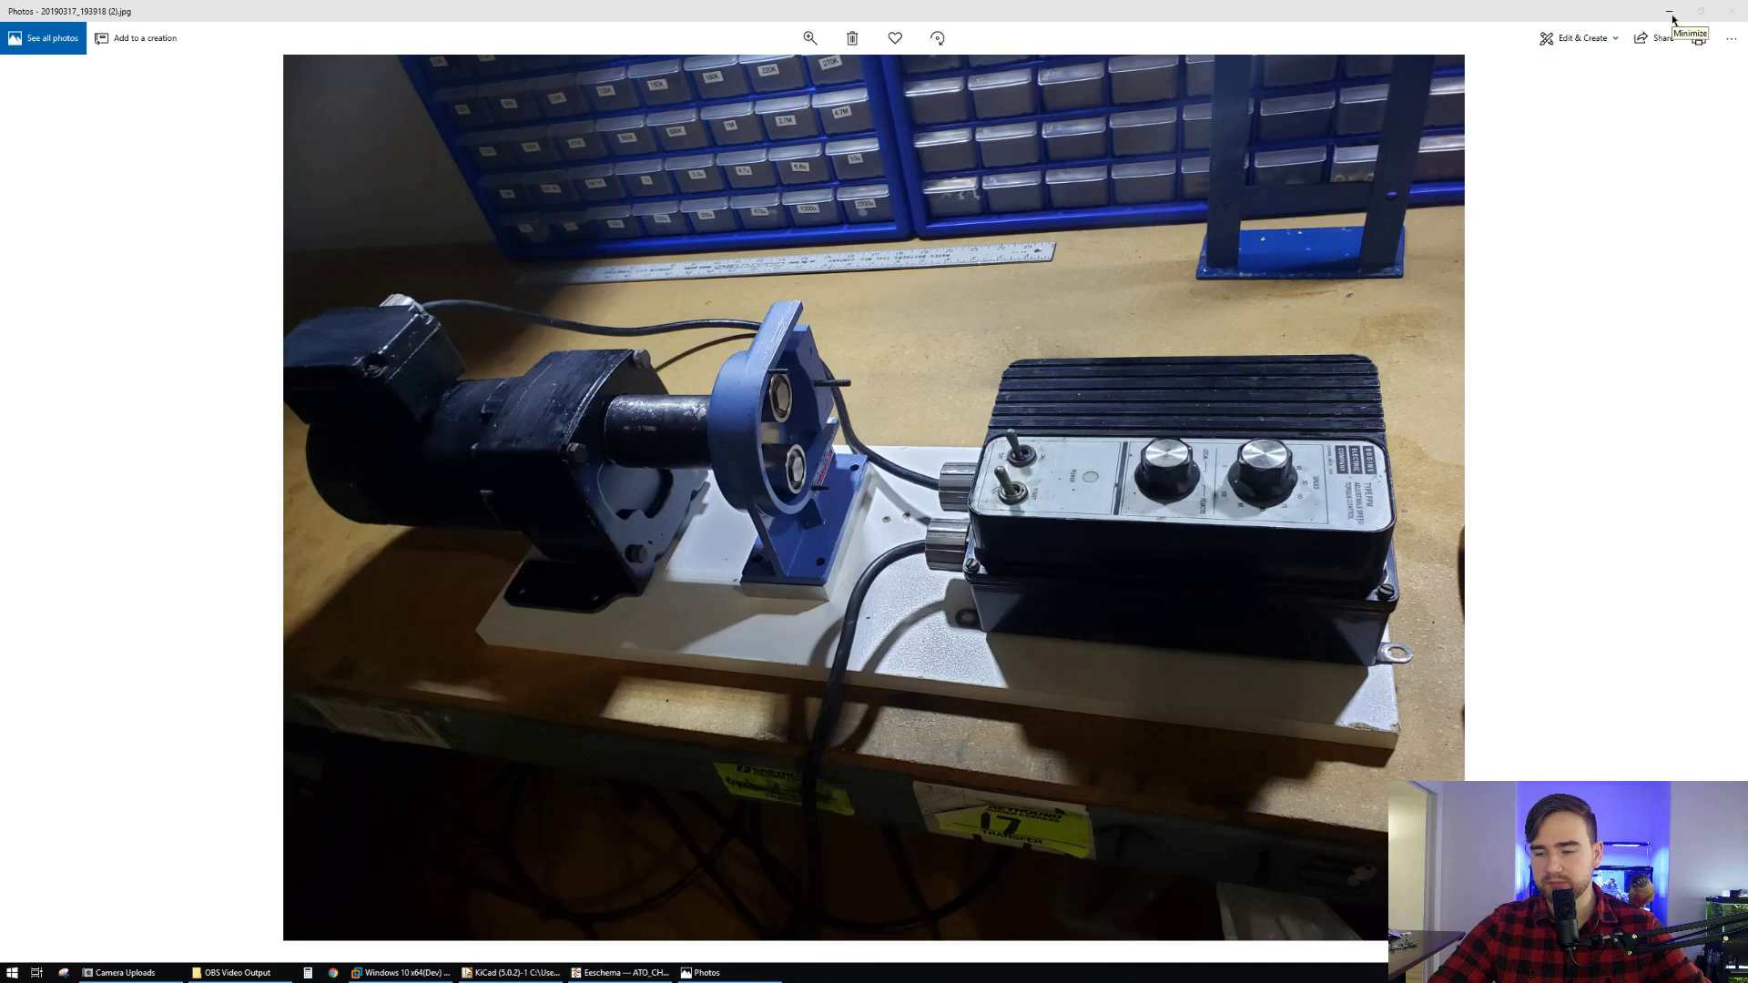
# - Switch from the photo to the schematic, examine the driver circuit inside the Solenoid_Saltwater_Source sheet, and return to the root sheet
pyautogui.click(1672, 15)
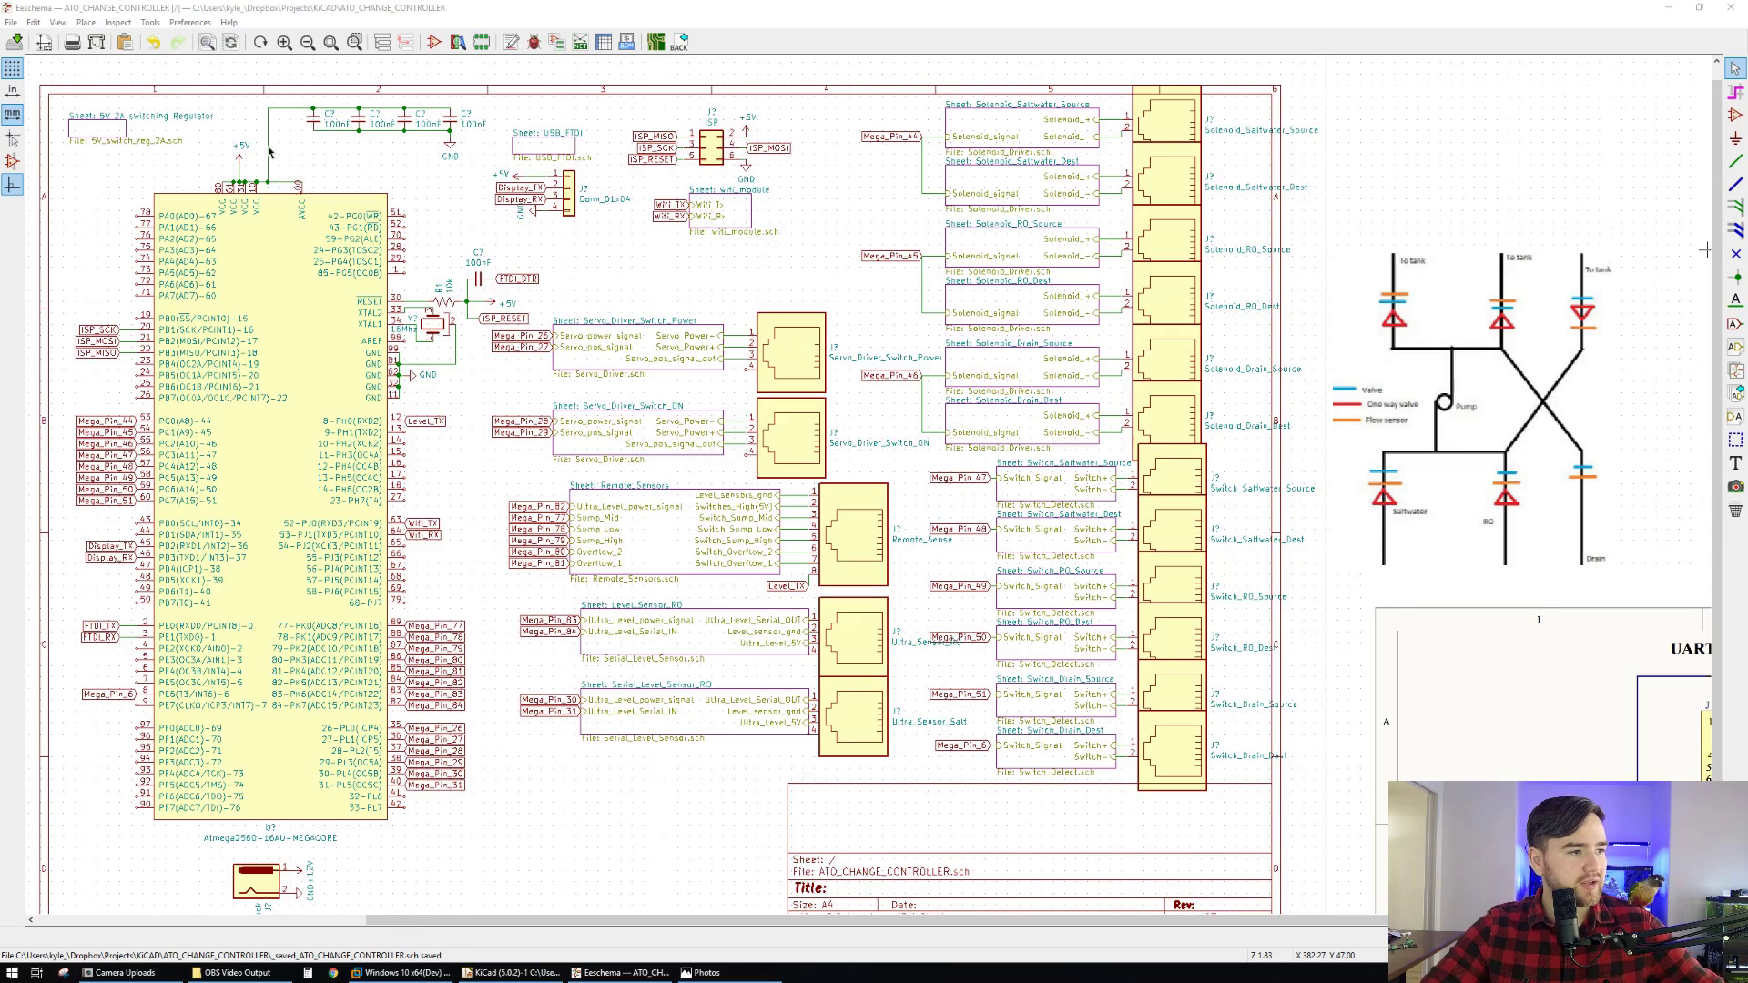
pyautogui.click(1007, 123)
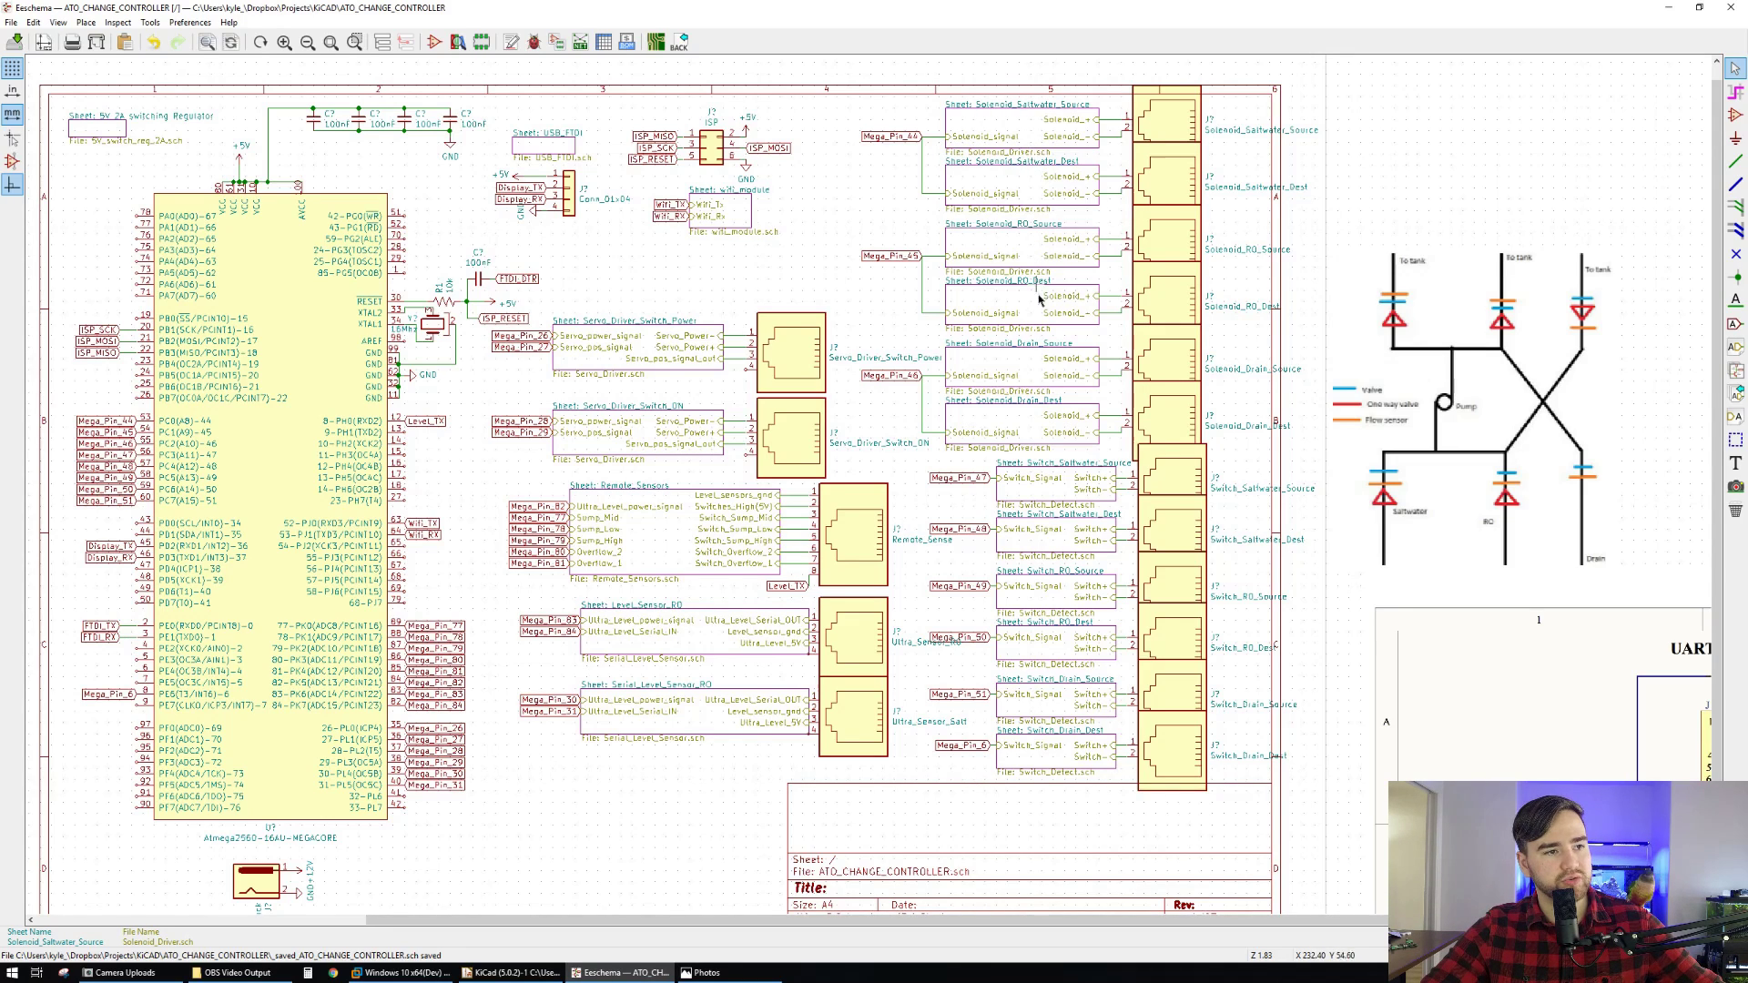
pyautogui.doubleClick(1008, 128)
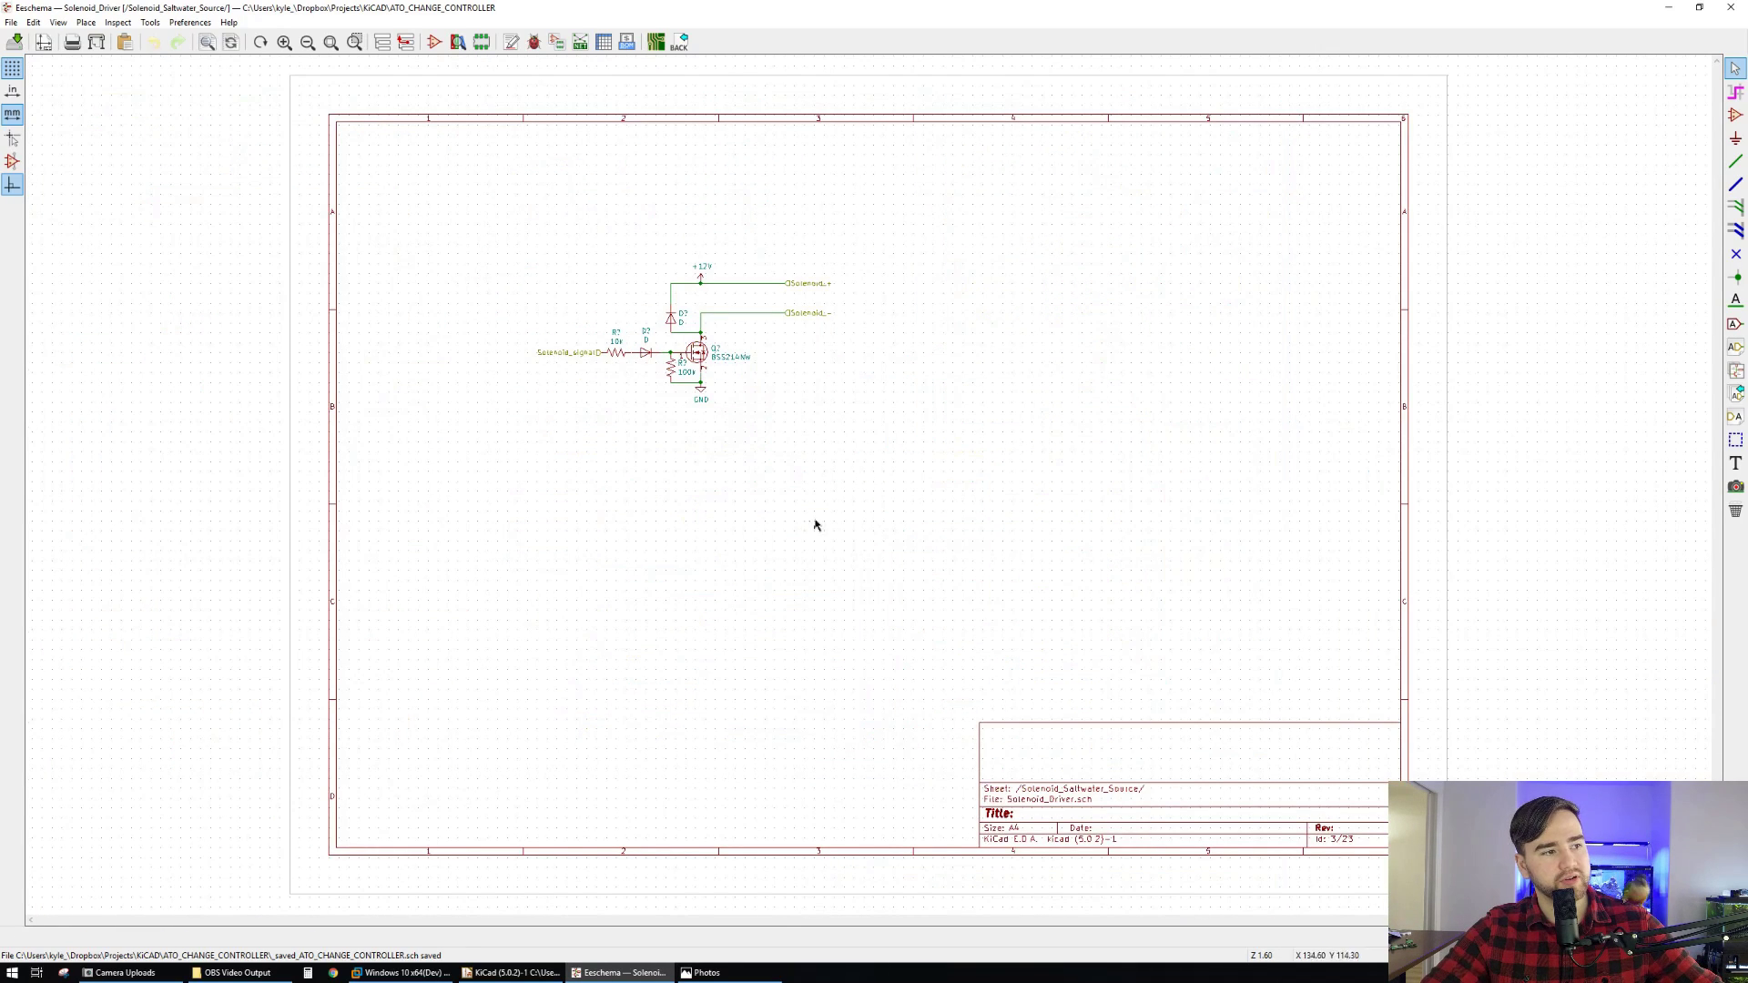
pyautogui.scroll(5, 737, 358)
pyautogui.hscroll(-3, 800, 402)
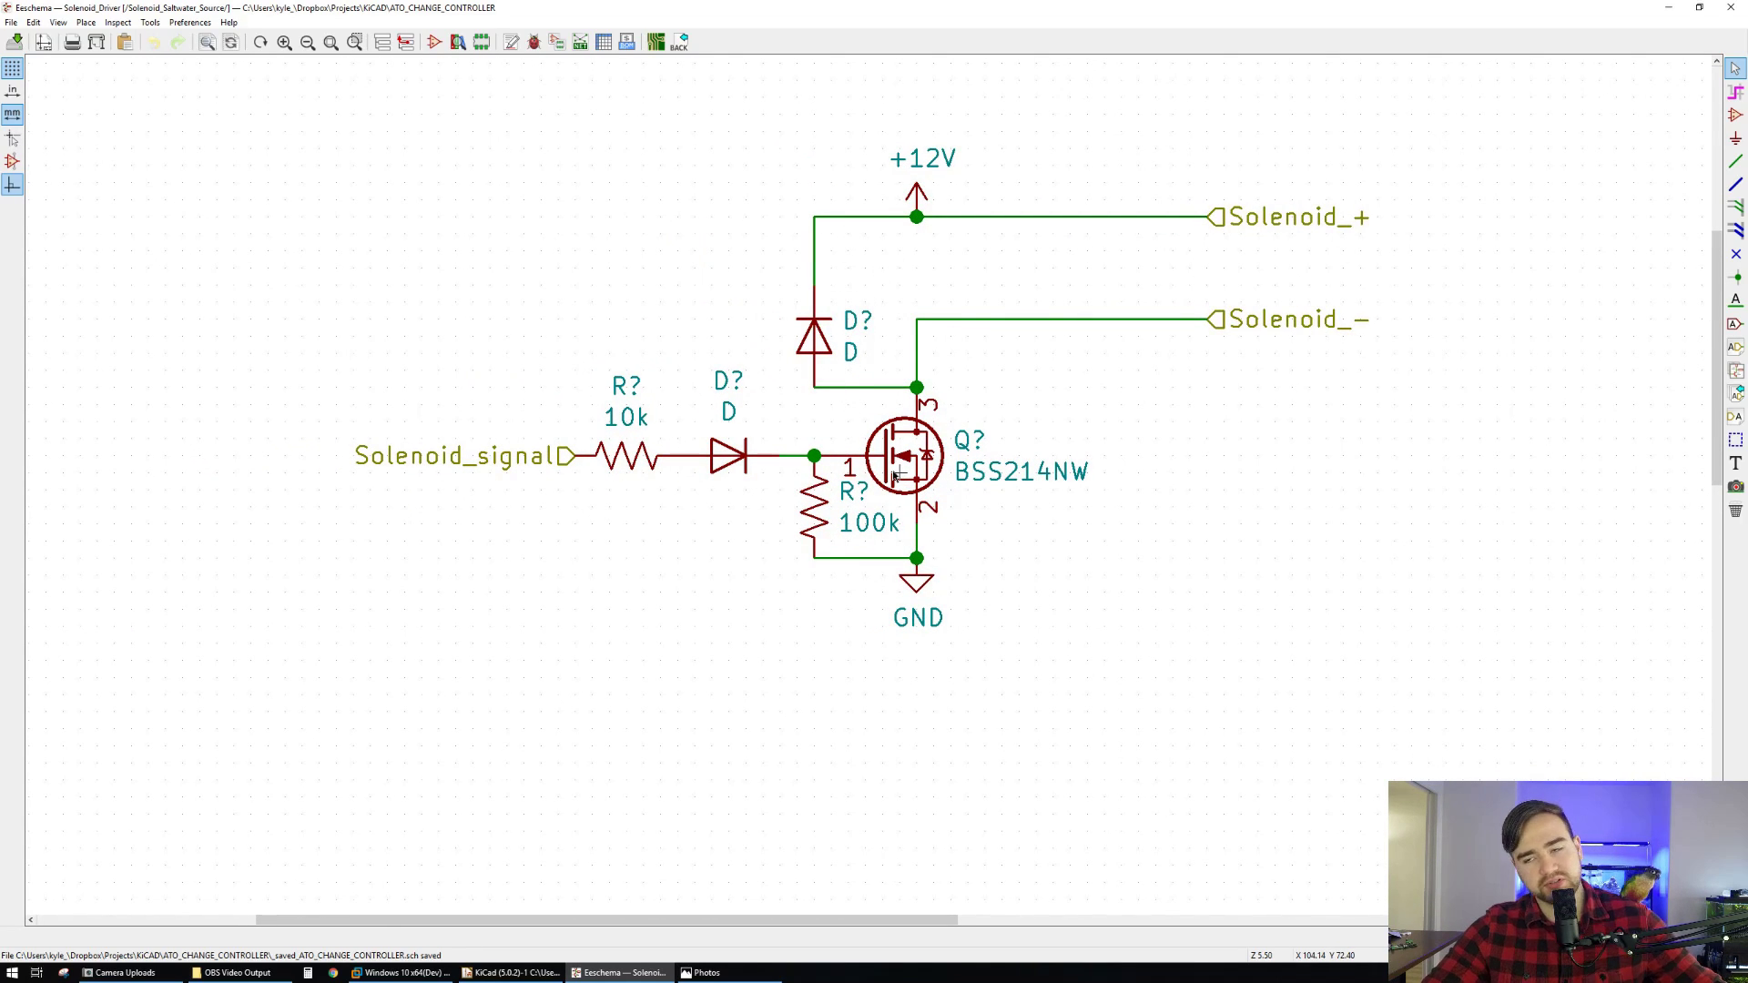
pyautogui.rightClick(1225, 578)
pyautogui.click(1243, 600)
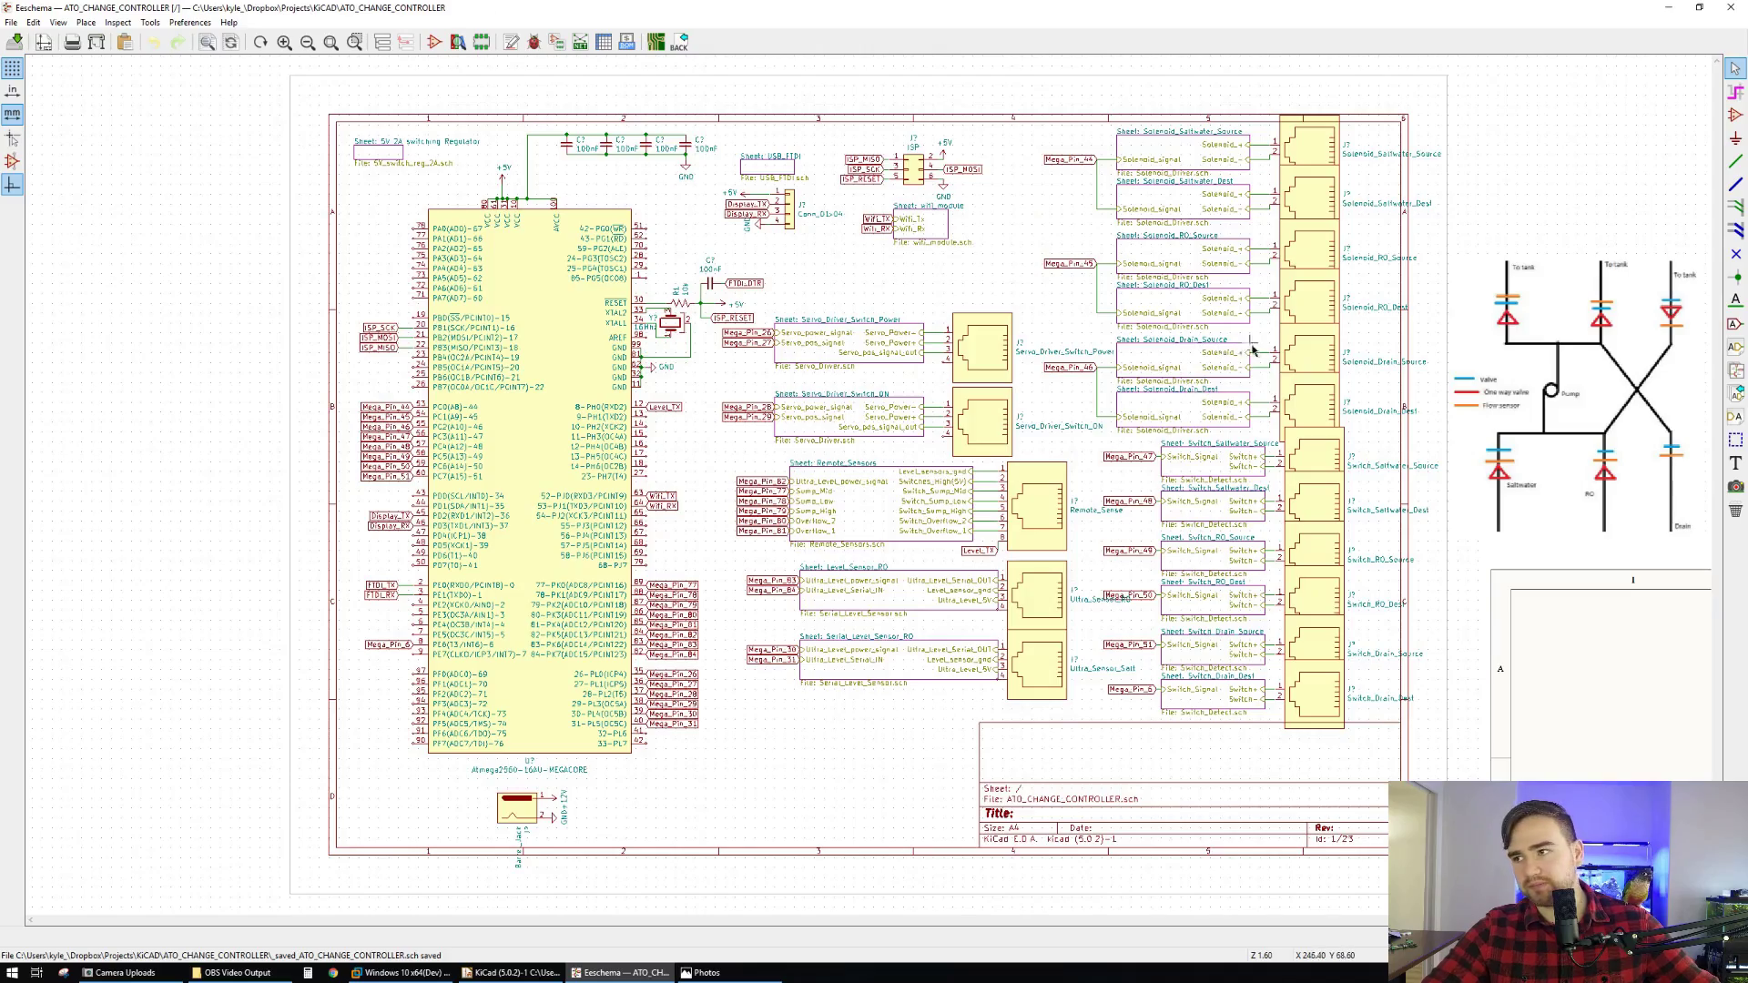
# - Examine the root sheet's solenoid, switch and servo driver blocks and the Remote_Sensors block with their connectors
pyautogui.scroll(-2, 1279, 420)
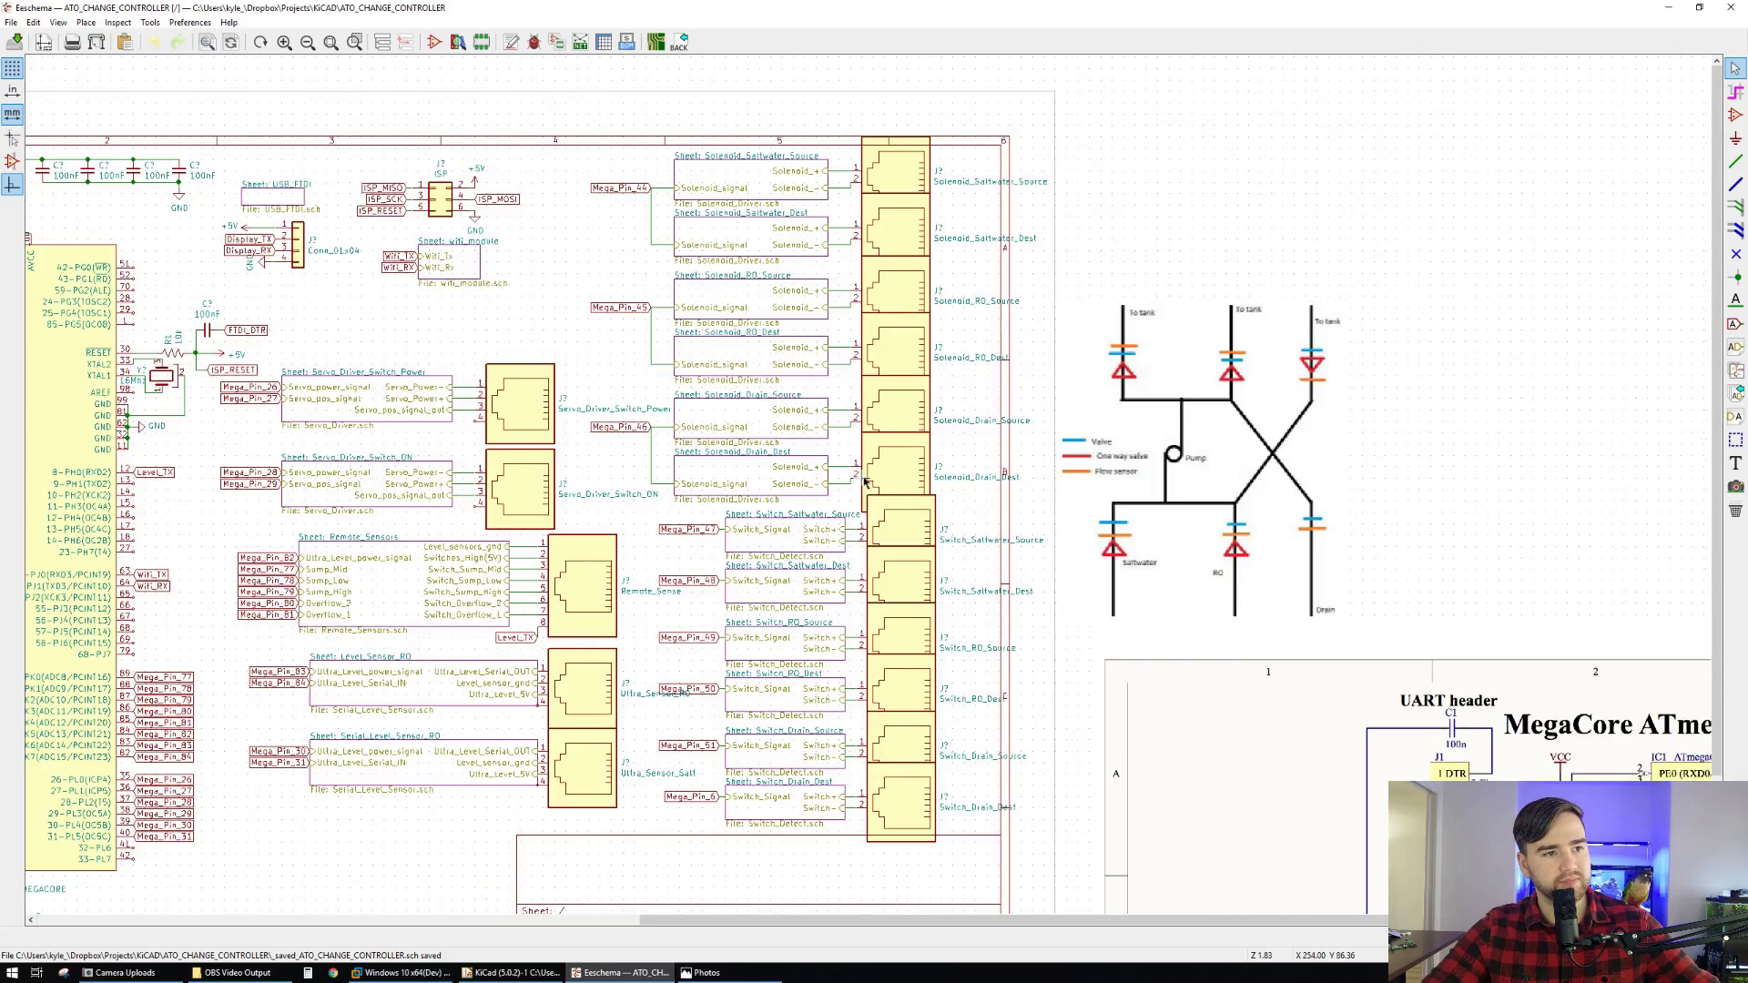
pyautogui.scroll(1, 864, 483)
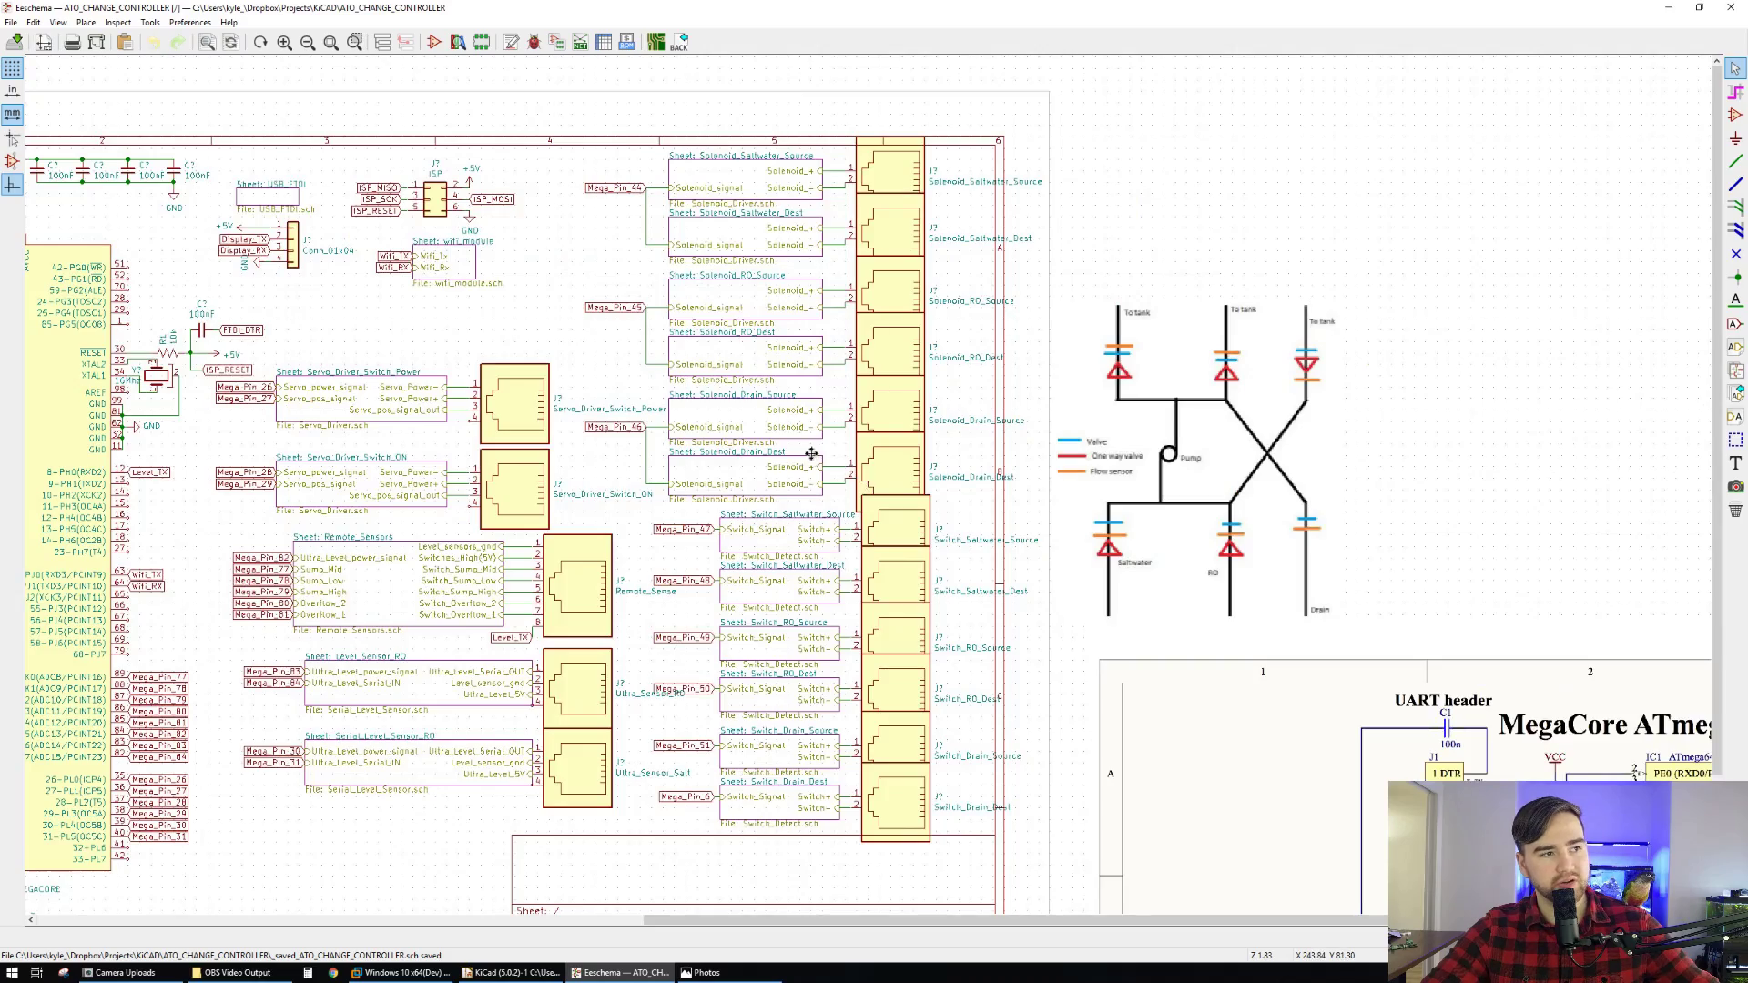
pyautogui.scroll(1, 810, 453)
pyautogui.hscroll(-1, 1035, 436)
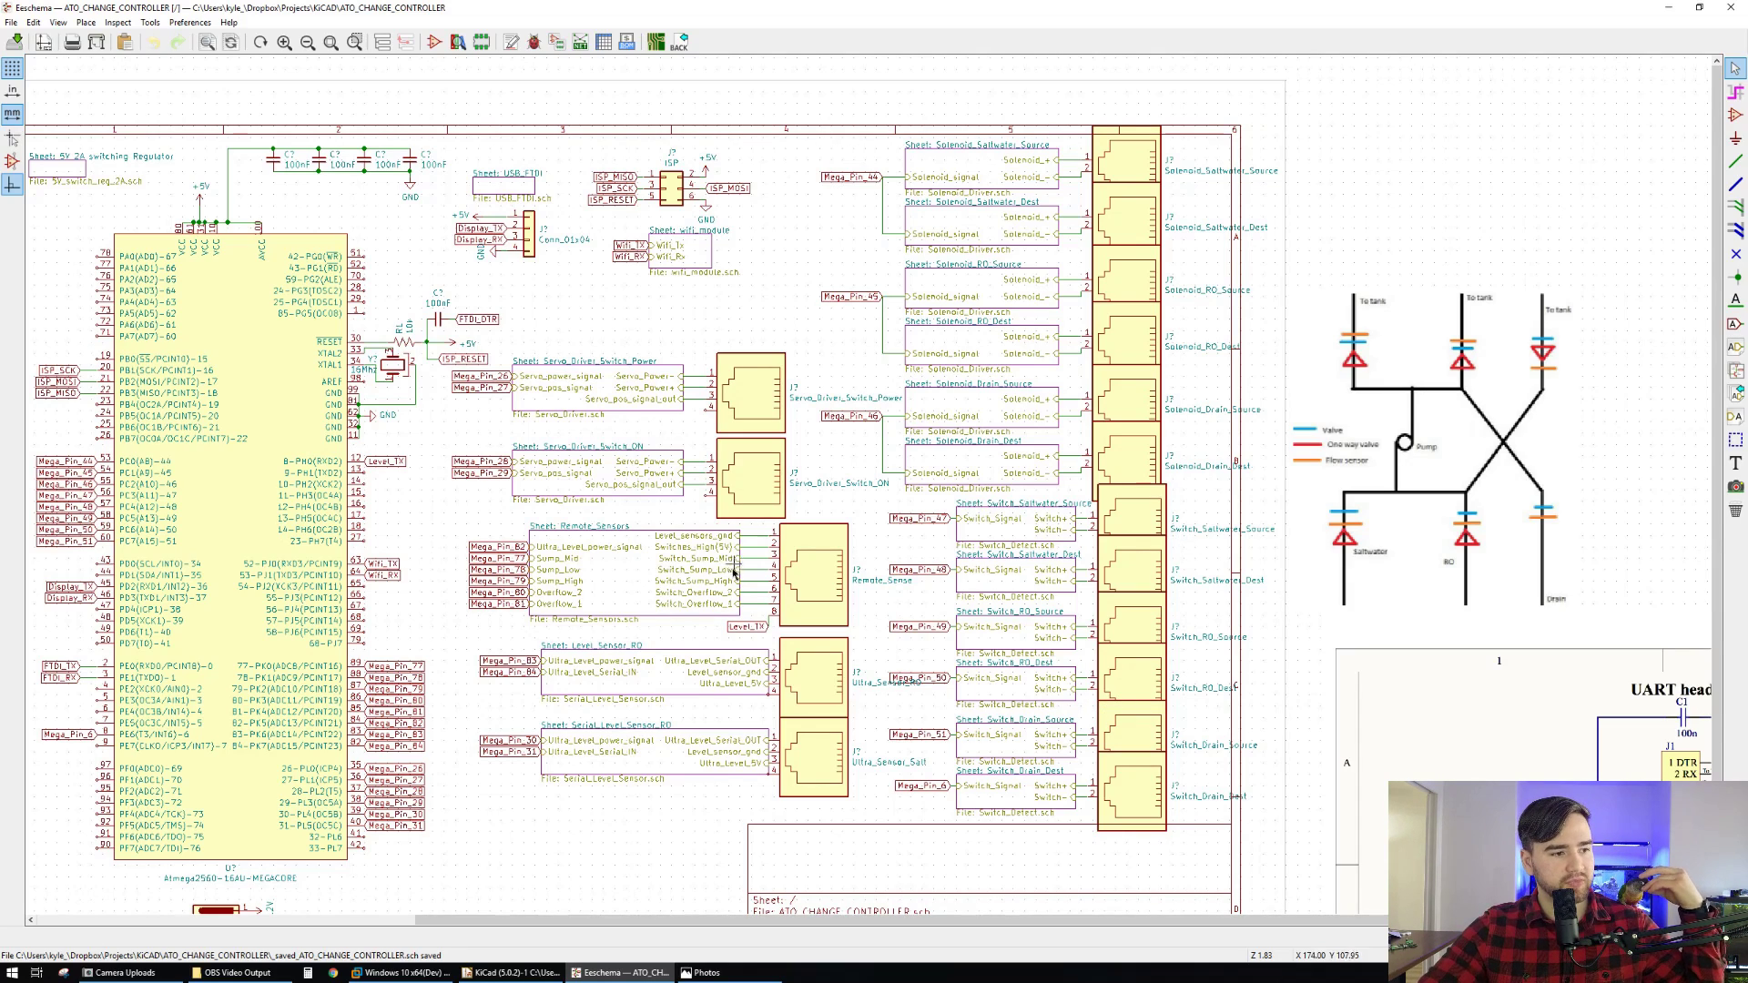
pyautogui.scroll(4, 748, 576)
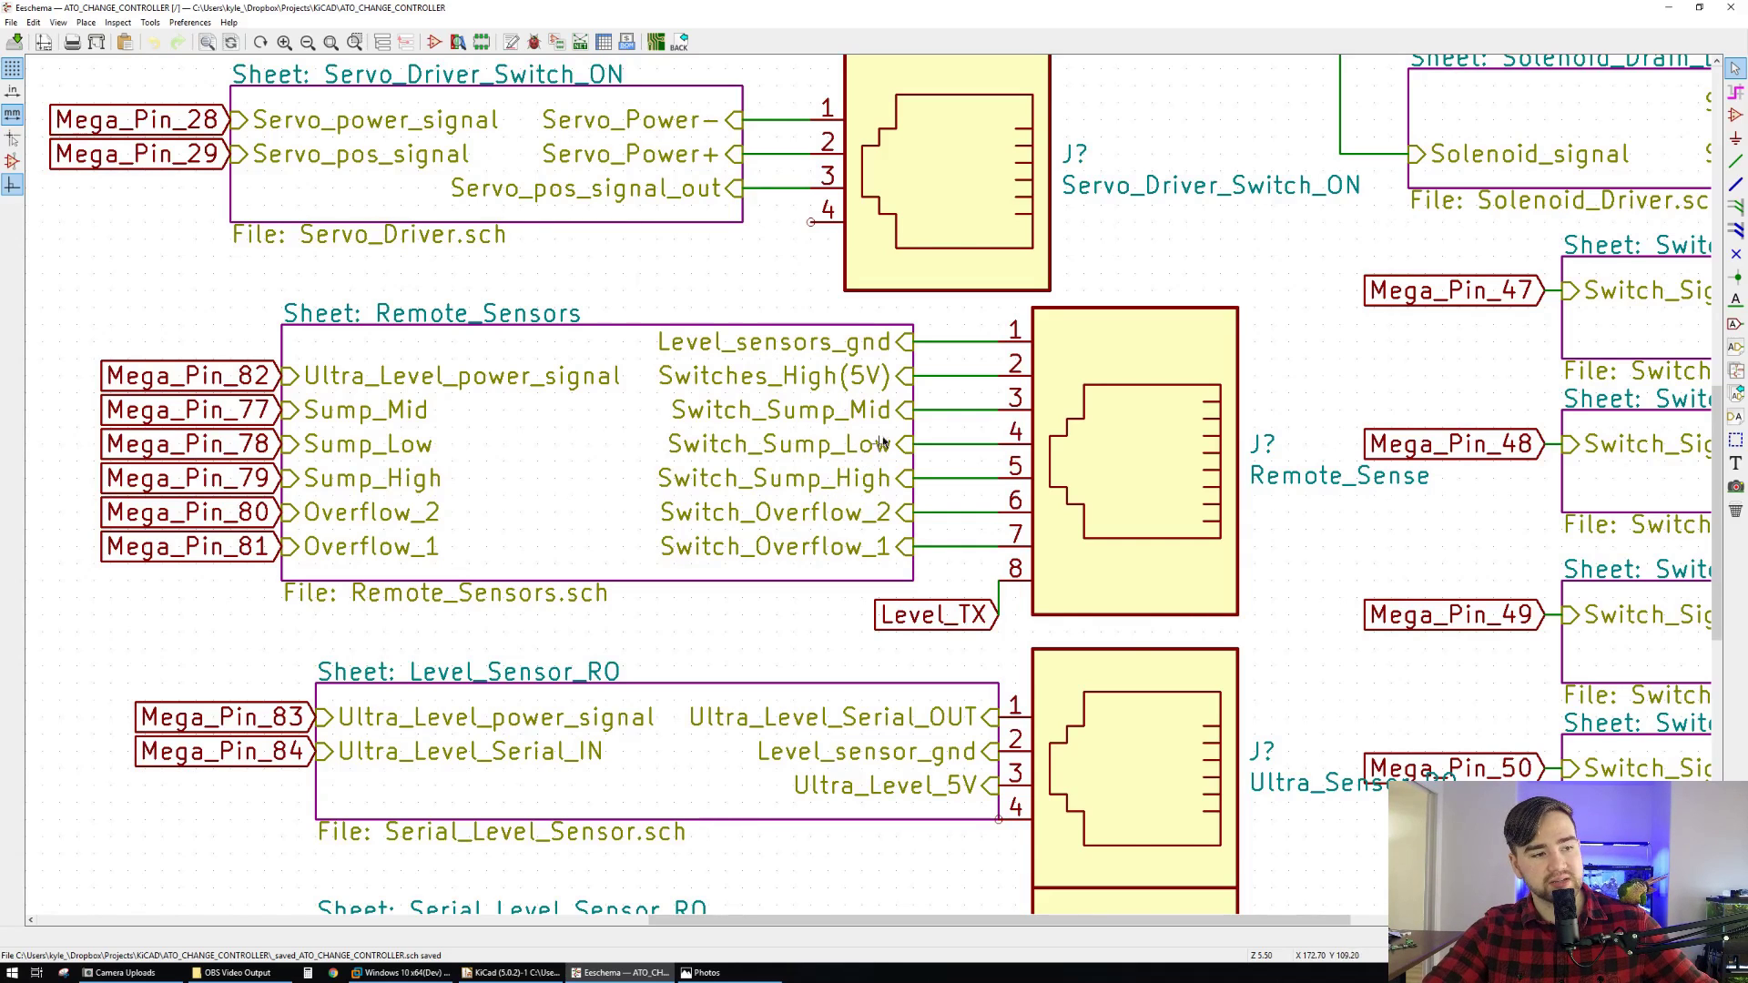
pyautogui.scroll(-3, 1425, 341)
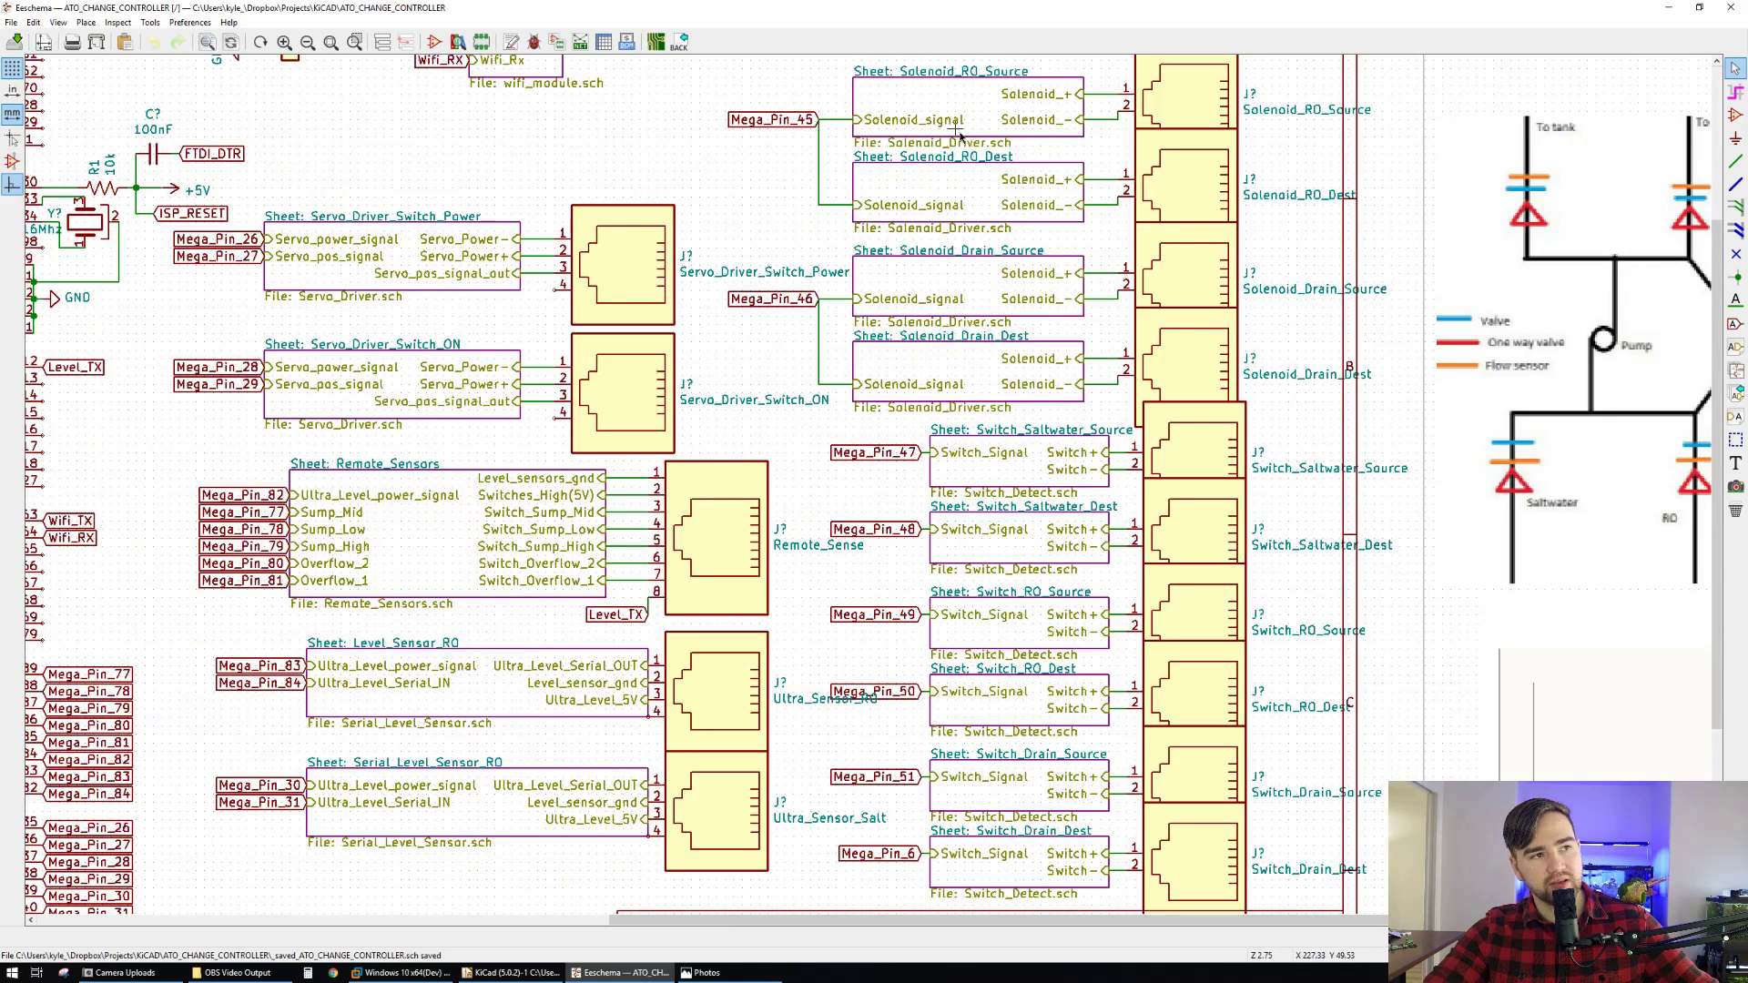
pyautogui.scroll(-1, 1052, 326)
pyautogui.scroll(1, 1126, 396)
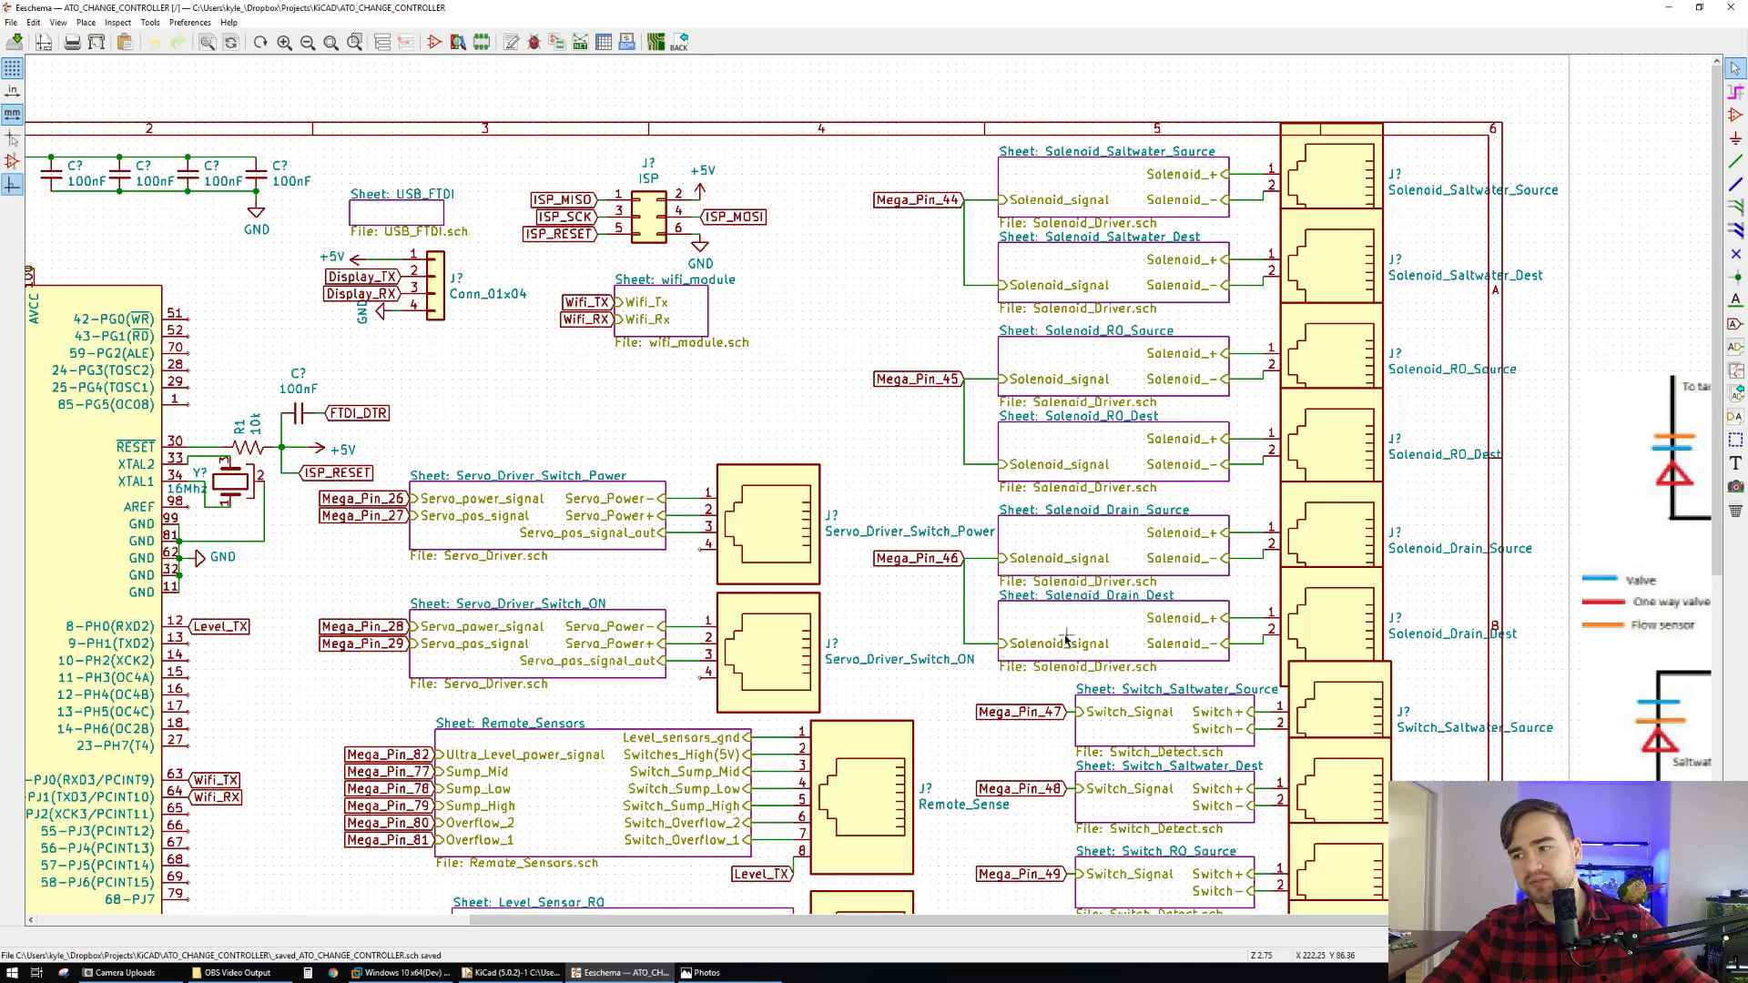
pyautogui.moveTo(818, 751); pyautogui.dragTo(1034, 554)
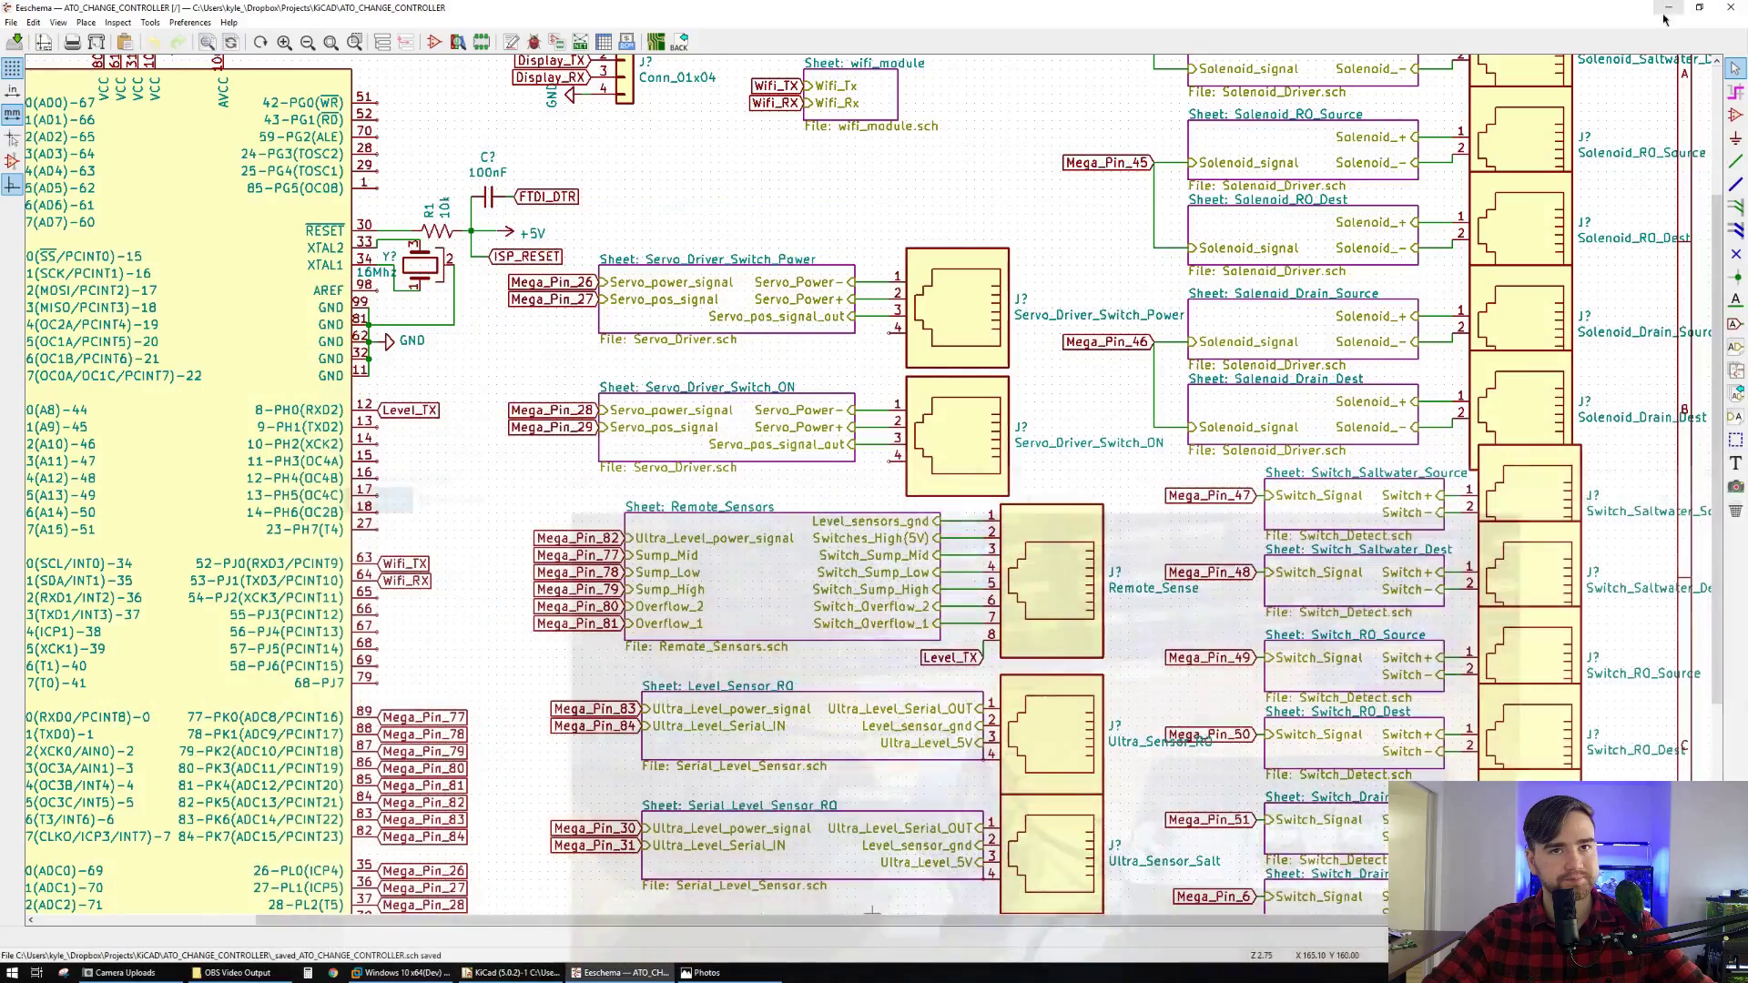
pyautogui.click(1669, 11)
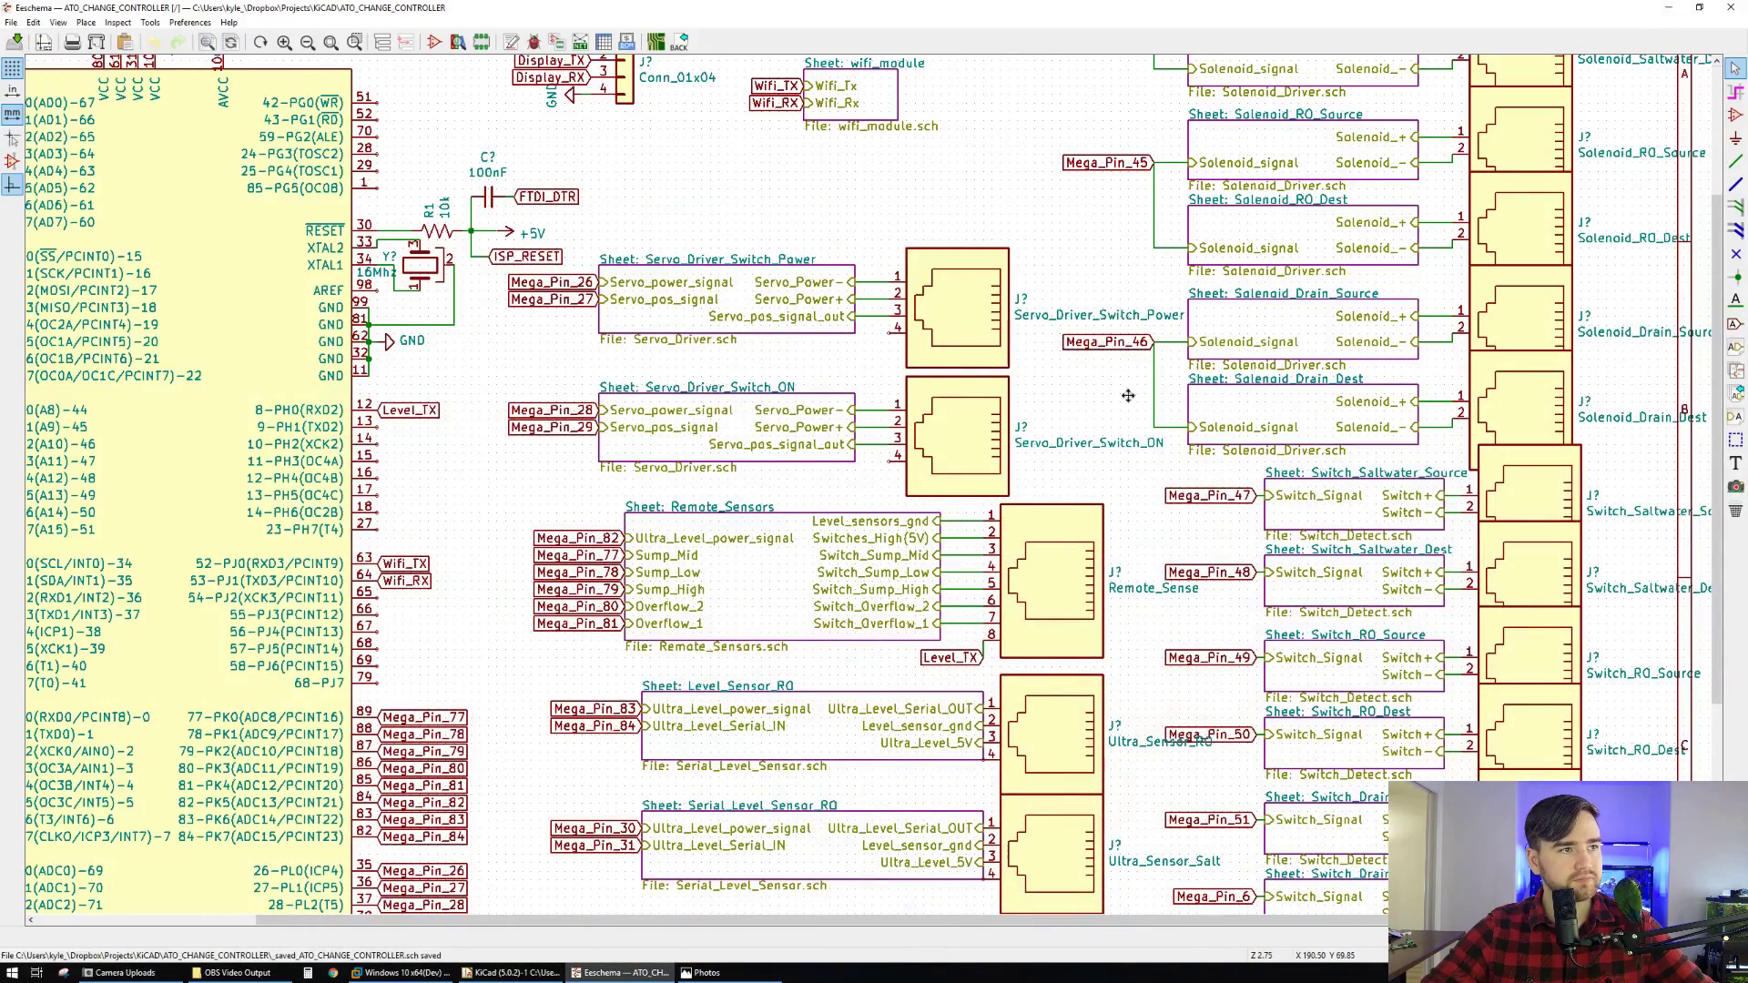
# - Open the wifi_module sheet, examine the ESP-12F and CH340G circuit, and return to the root sheet
pyautogui.scroll(5, 1128, 395)
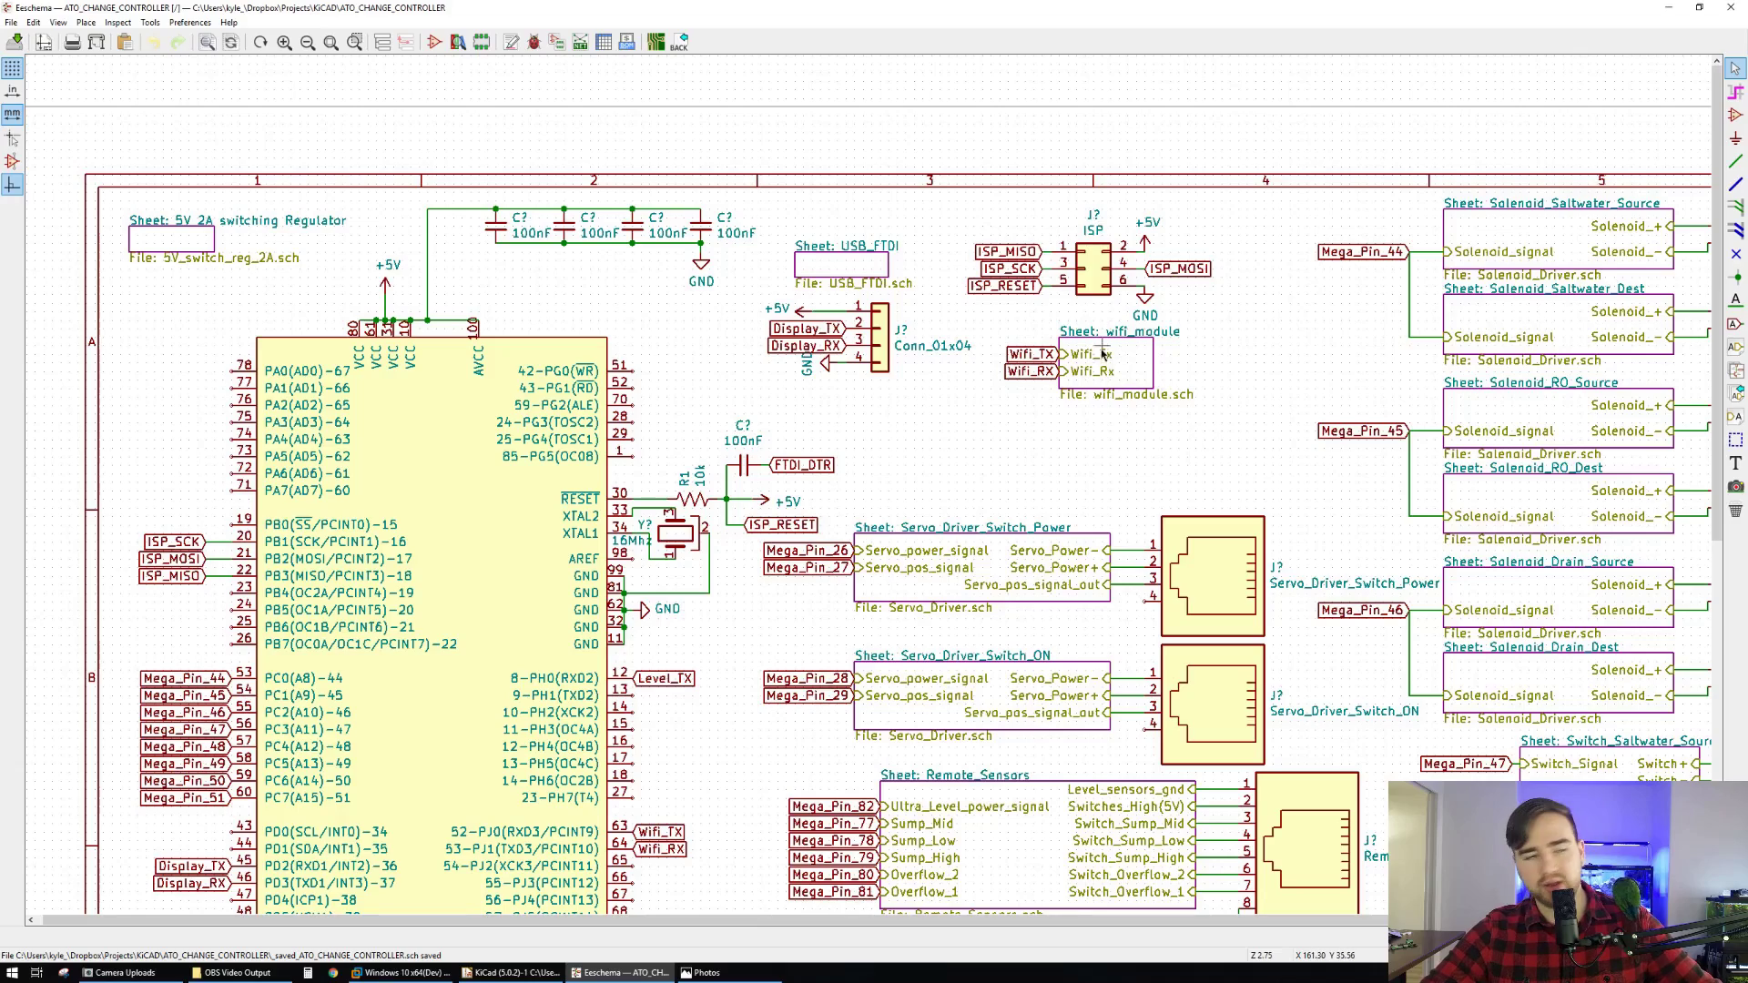
pyautogui.doubleClick(1140, 367)
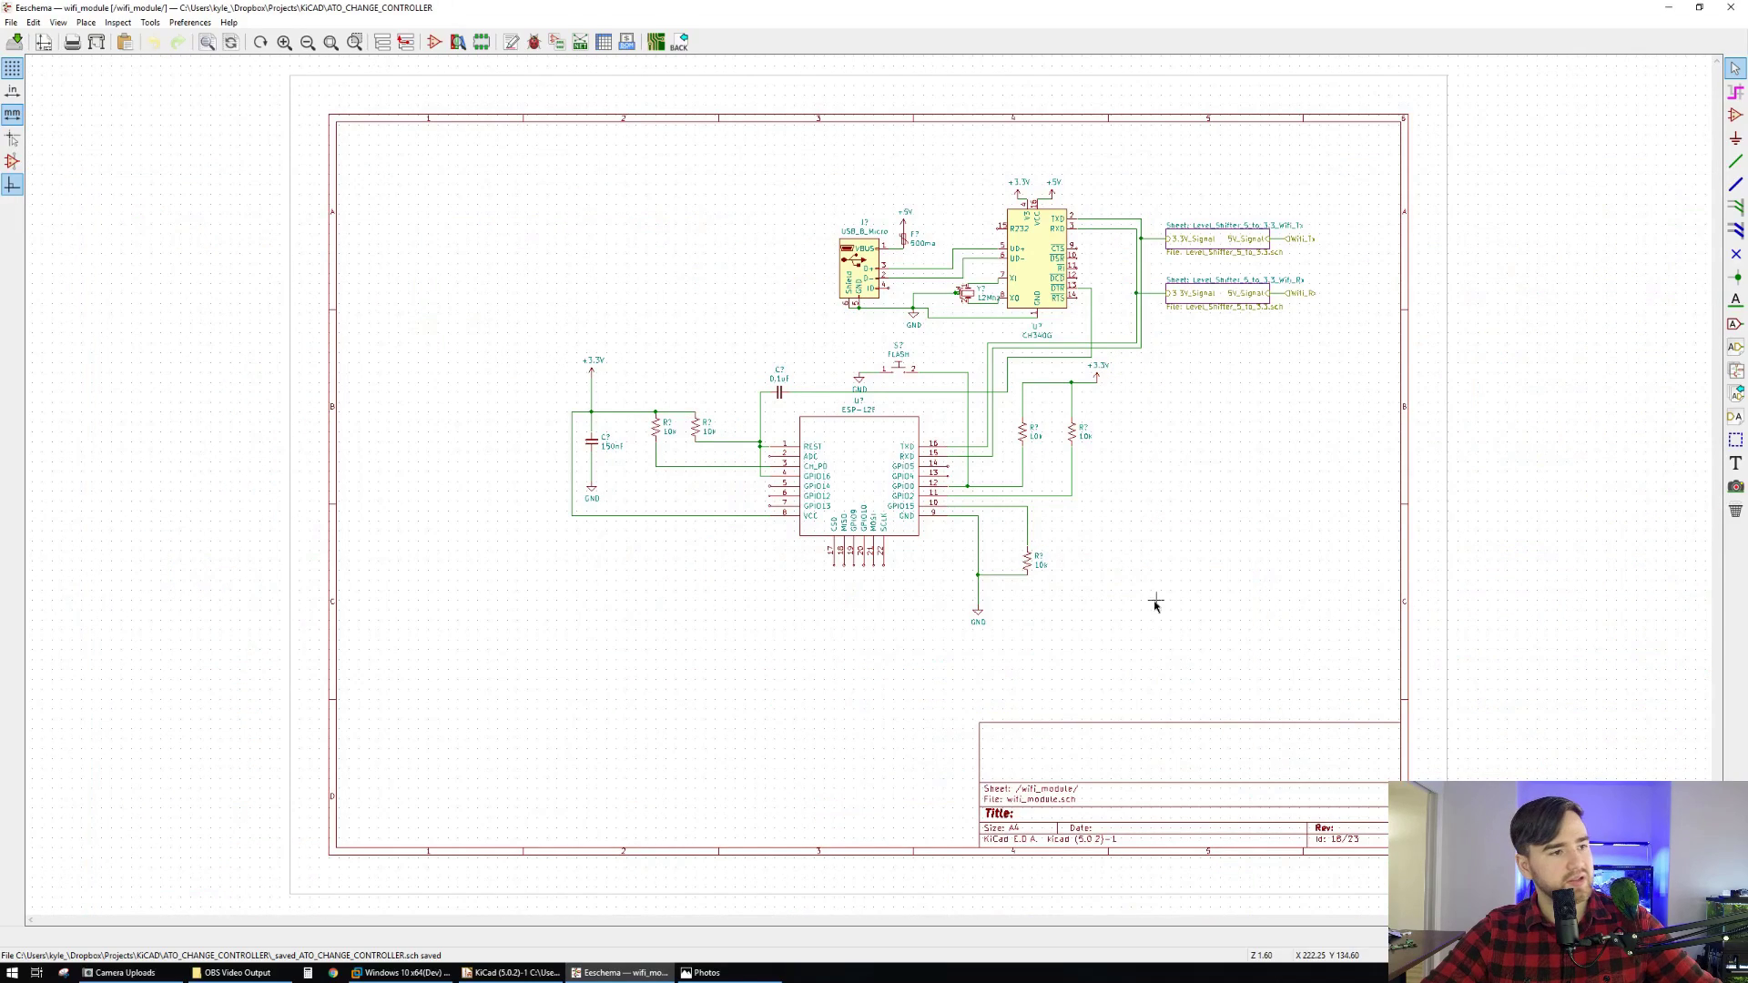
pyautogui.scroll(6, 859, 506)
pyautogui.scroll(-4, 859, 506)
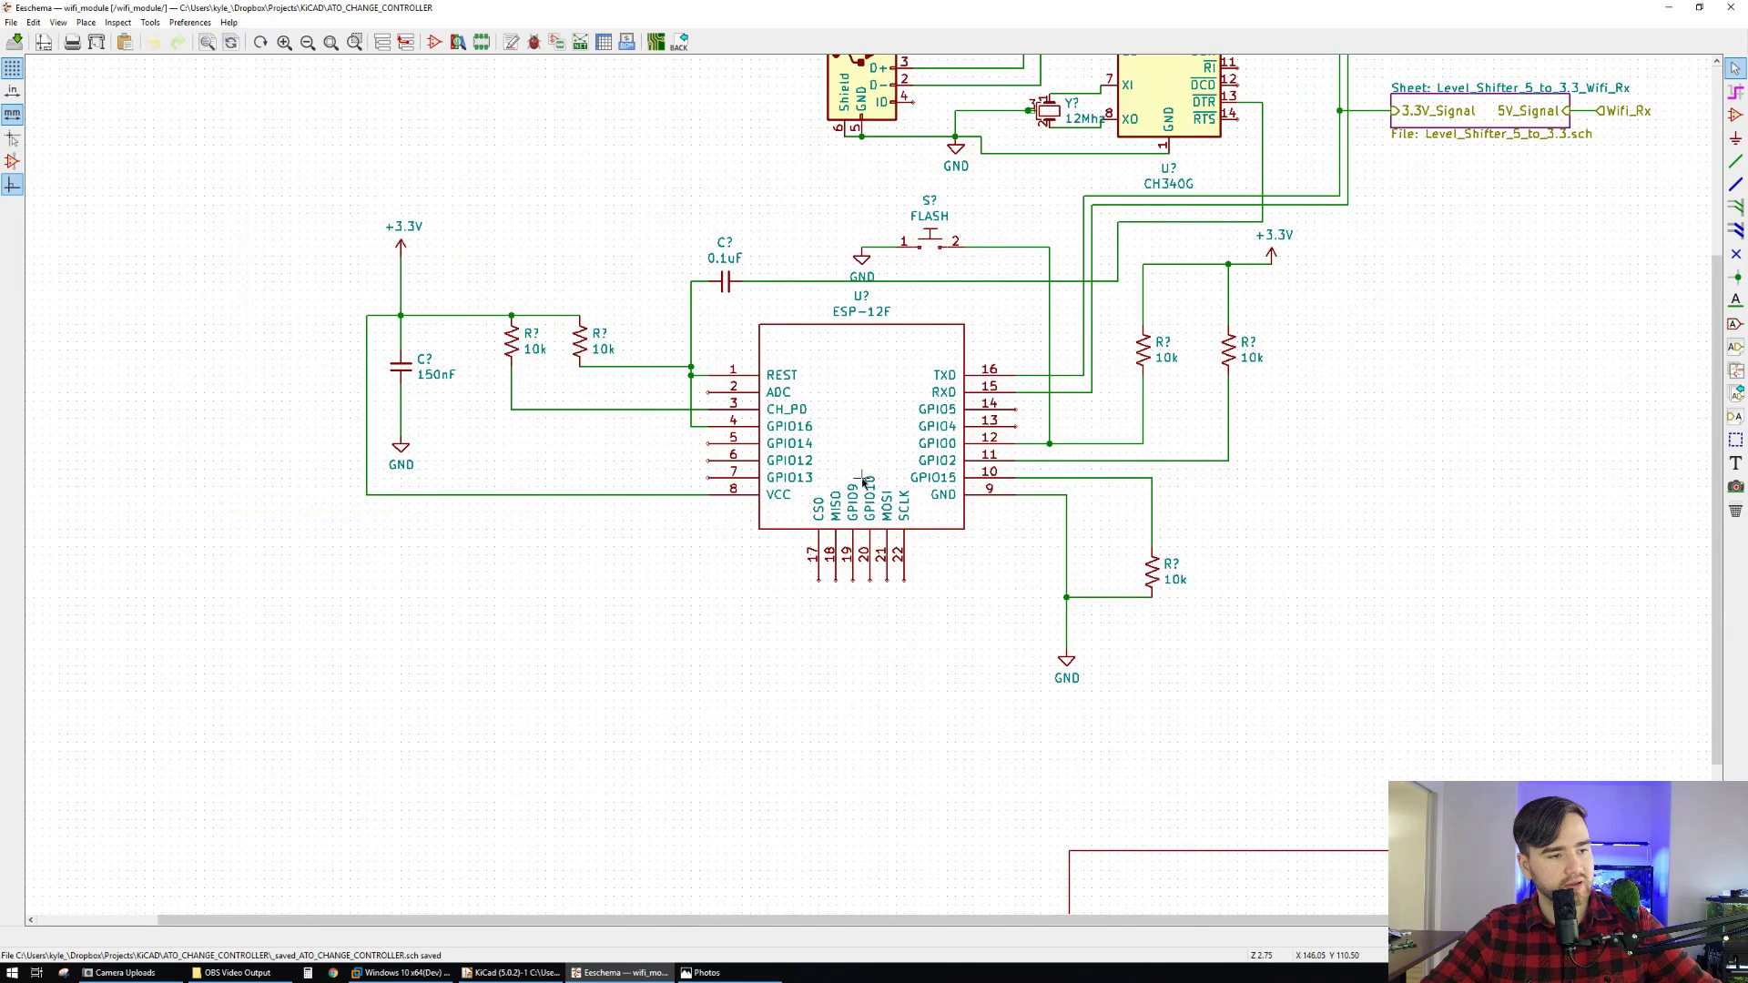
pyautogui.moveTo(913, 386); pyautogui.dragTo(1069, 523)
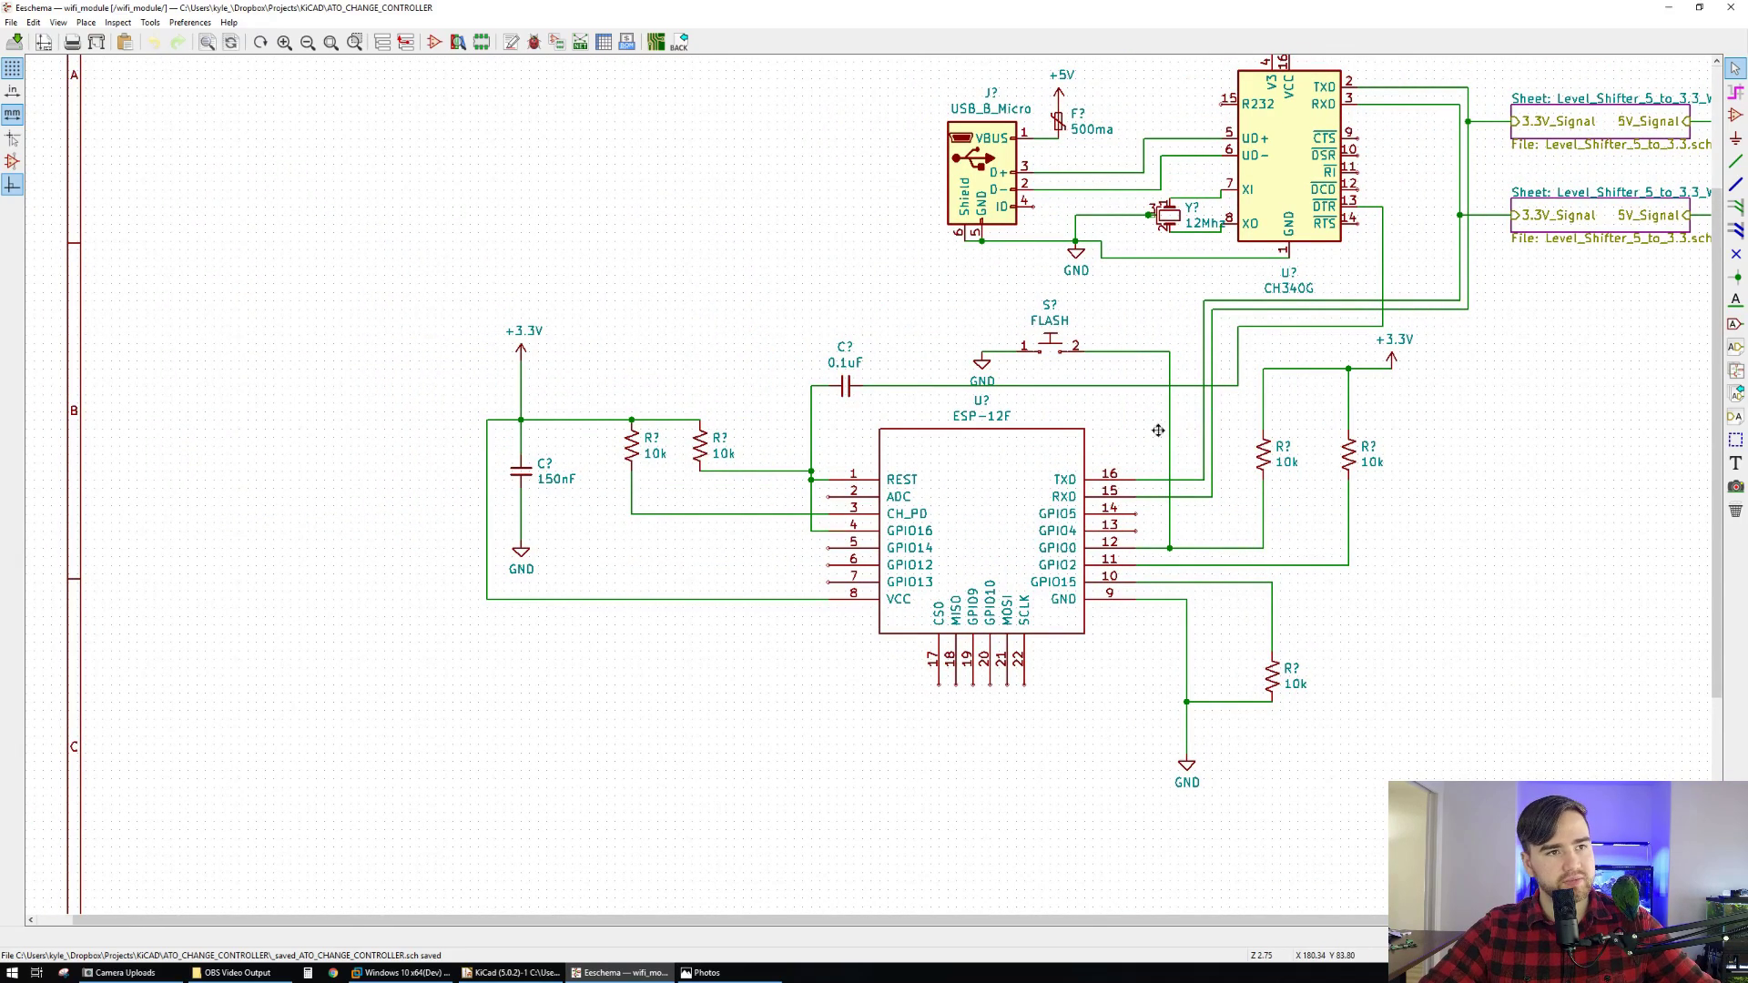
pyautogui.moveTo(1158, 430); pyautogui.dragTo(1072, 480)
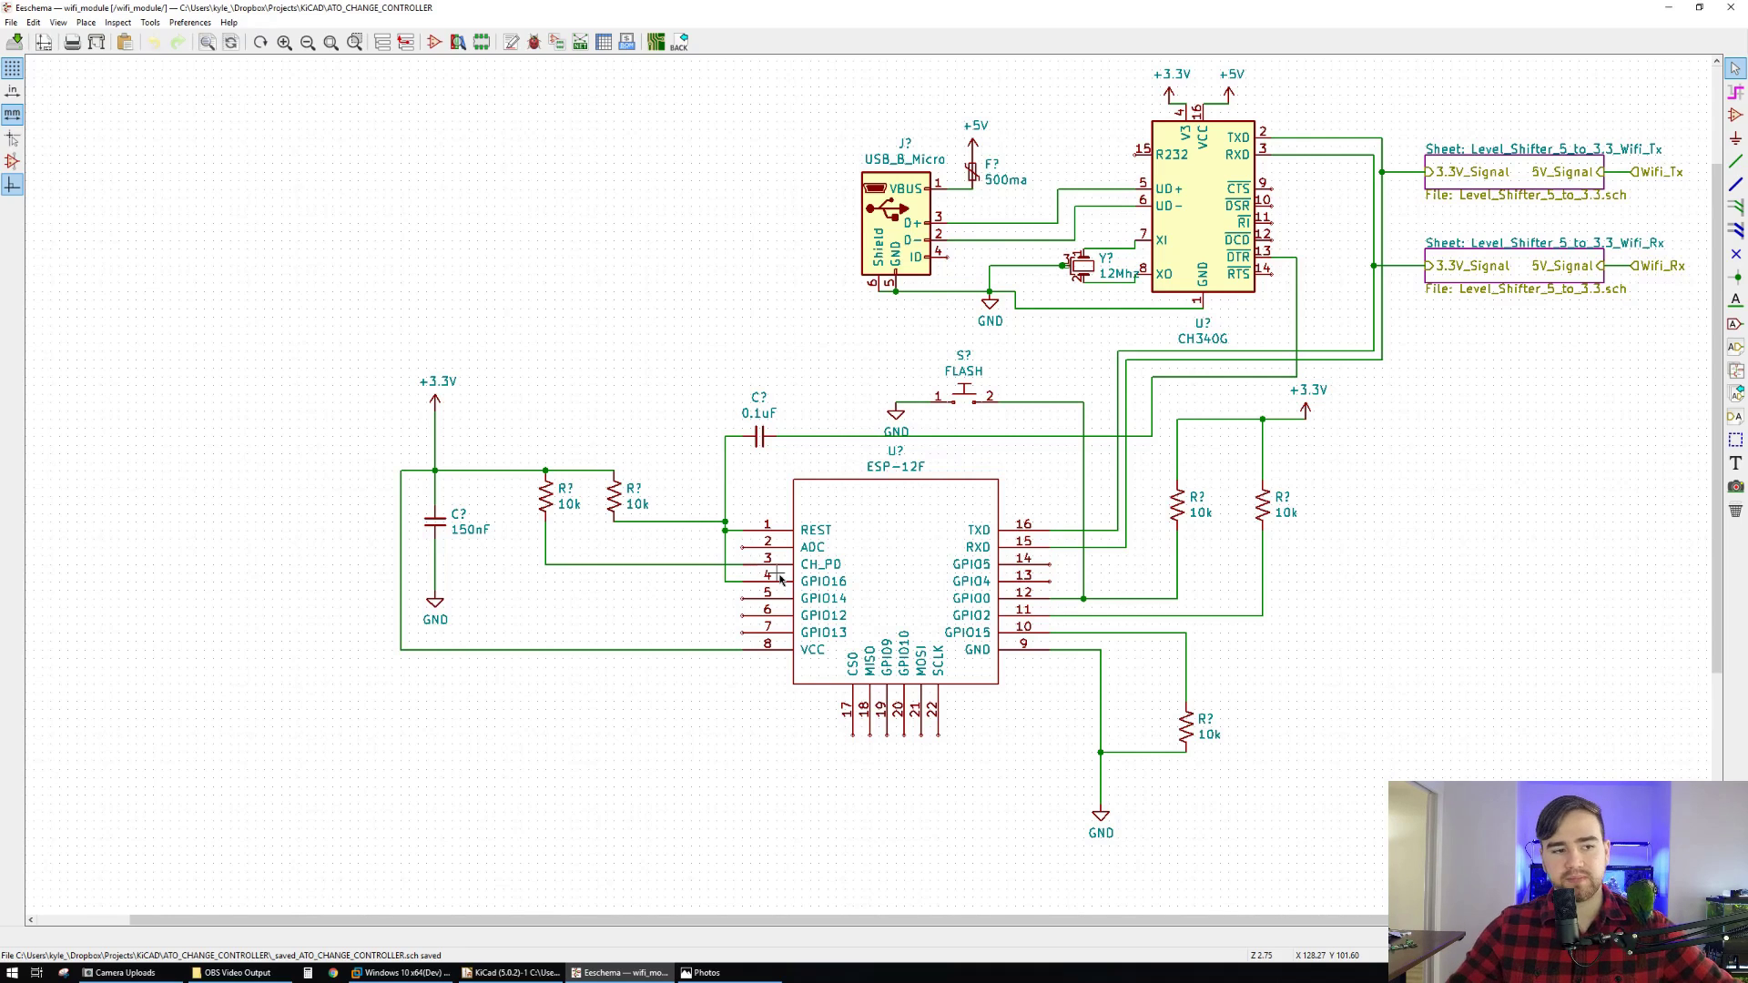
pyautogui.rightClick(736, 200)
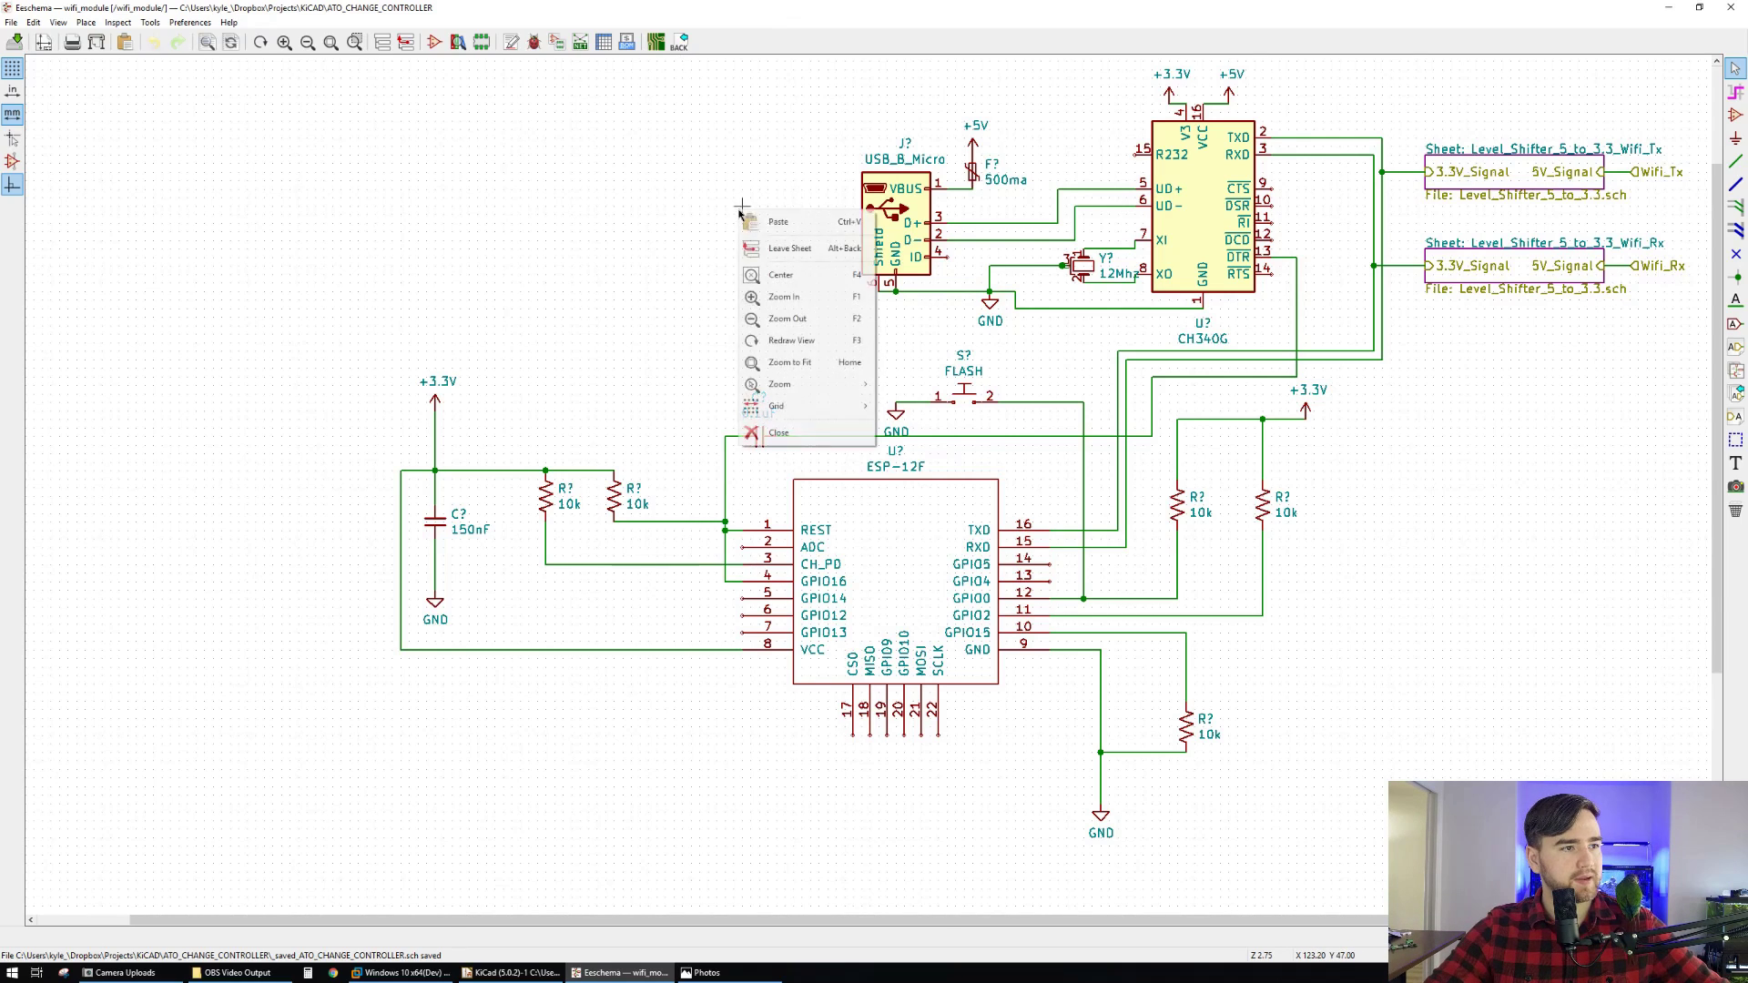
pyautogui.click(792, 239)
# - Look over the level sensor blocks on the root sheet and calculate 130 ÷ 5 in Calculator
pyautogui.scroll(-2, 1218, 614)
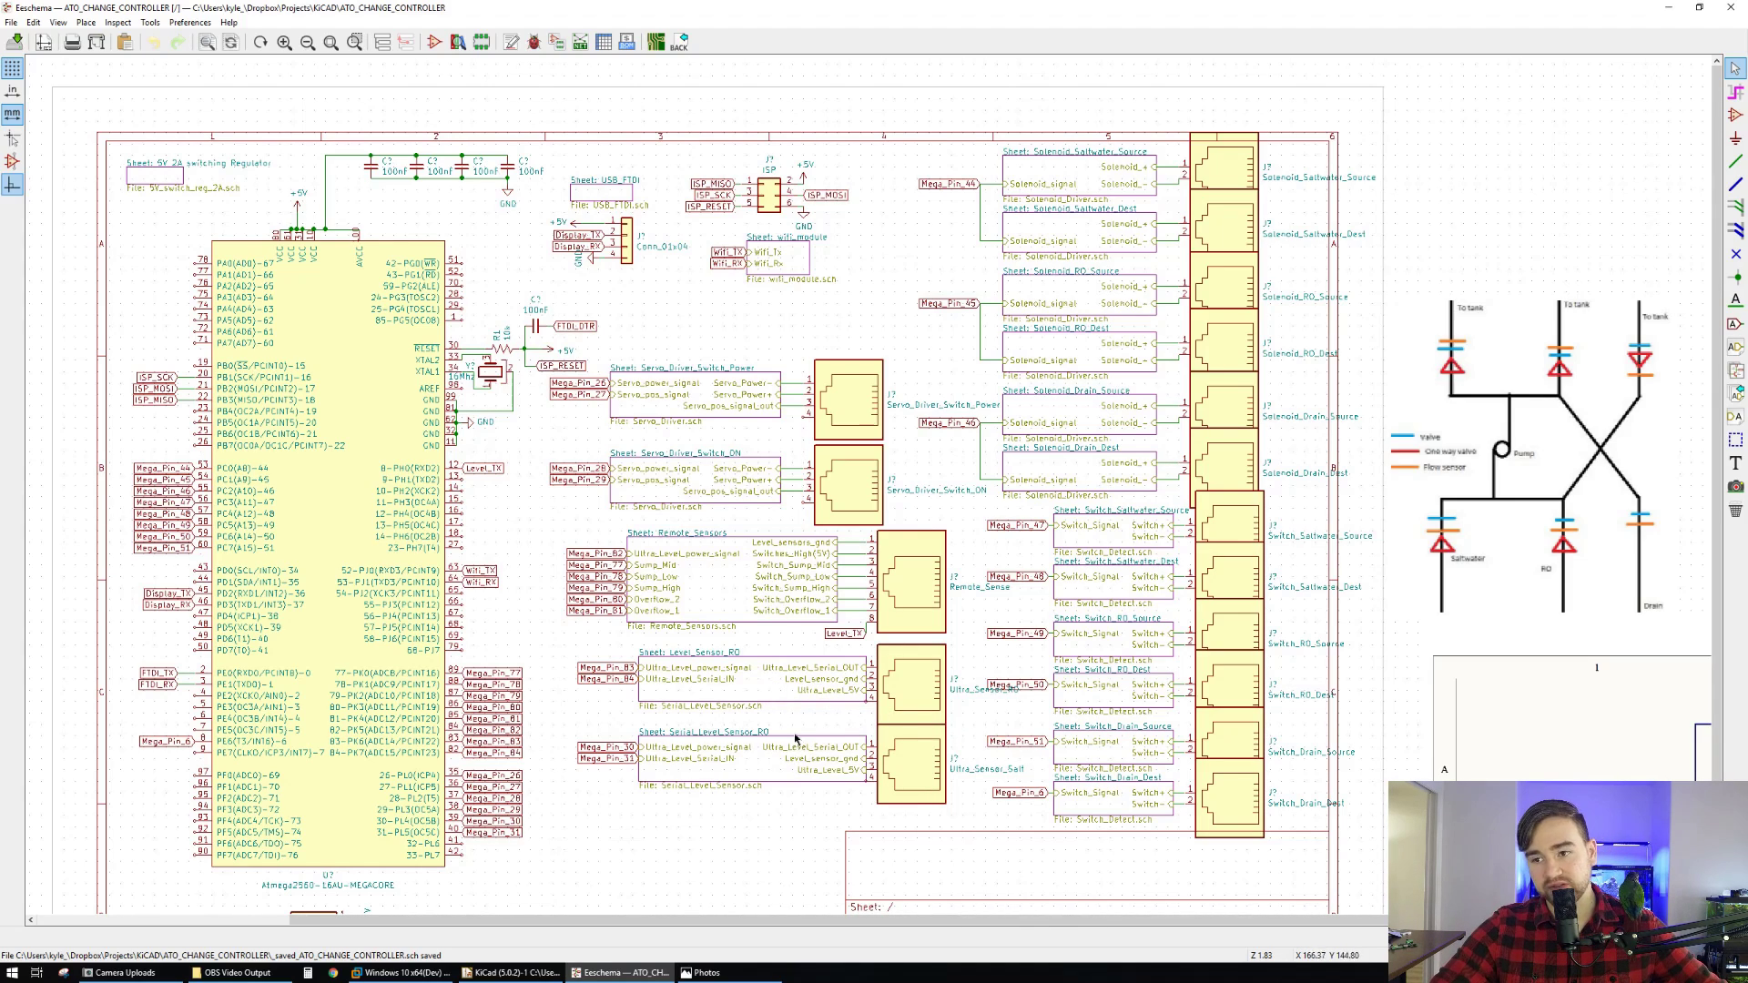
pyautogui.scroll(1, 735, 695)
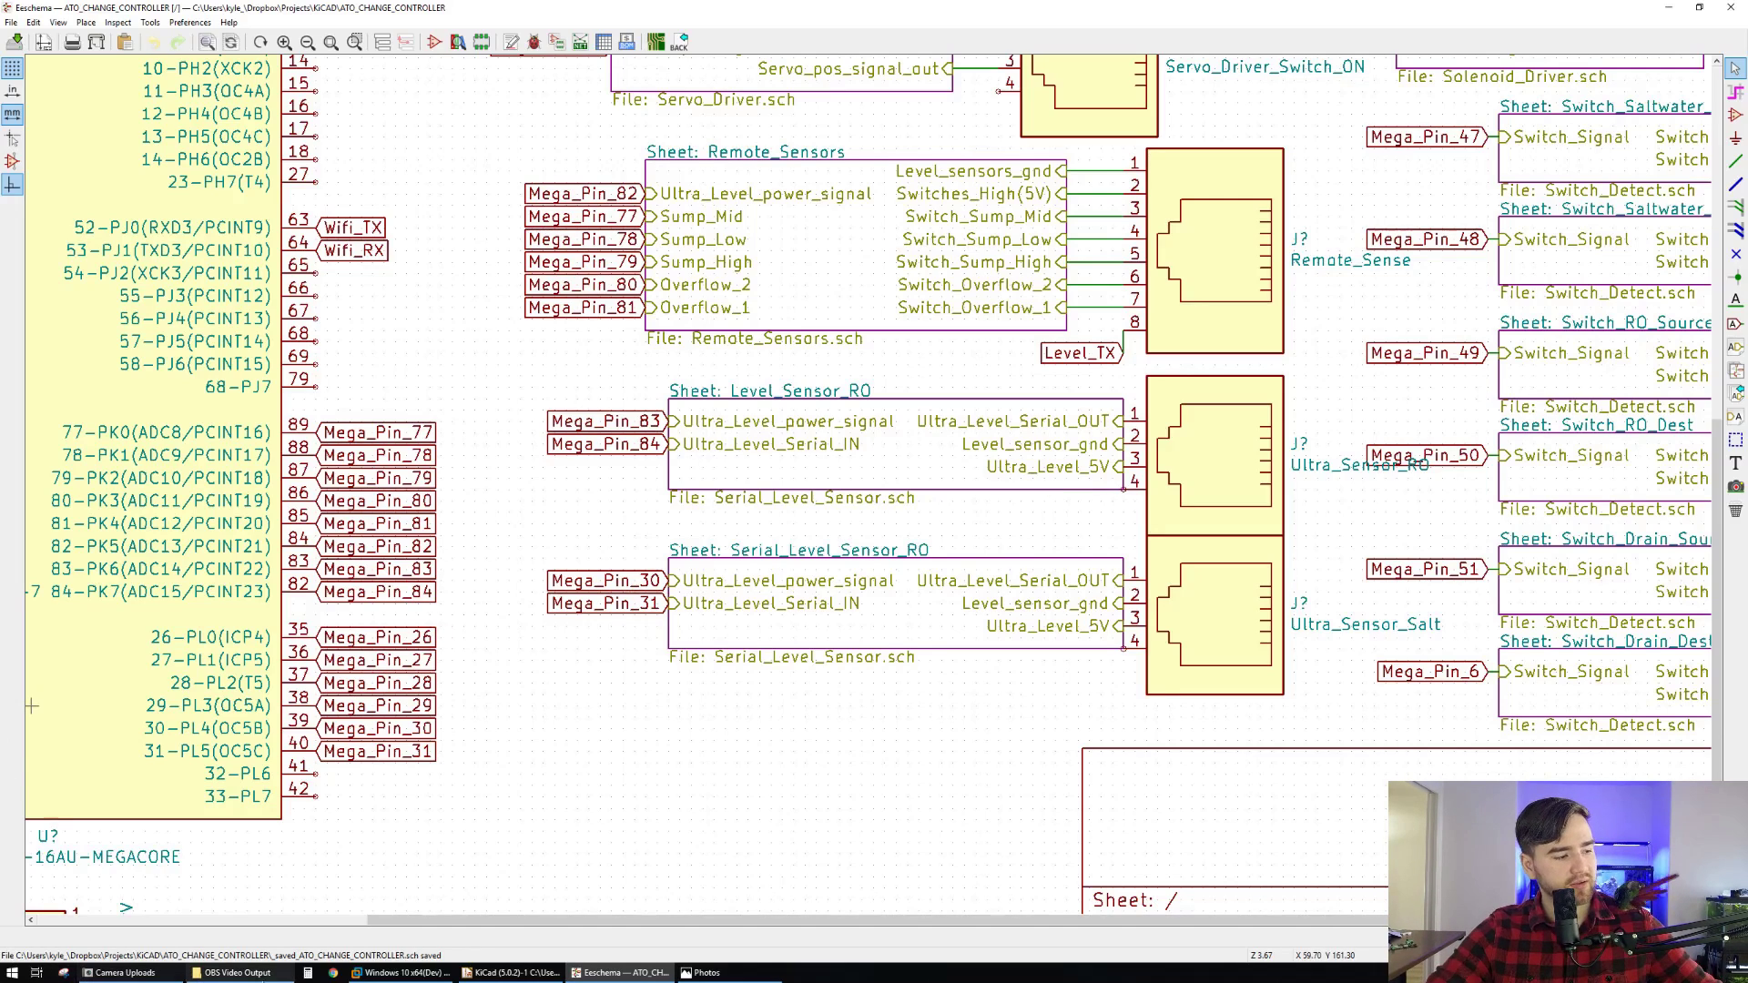
pyautogui.click(310, 973)
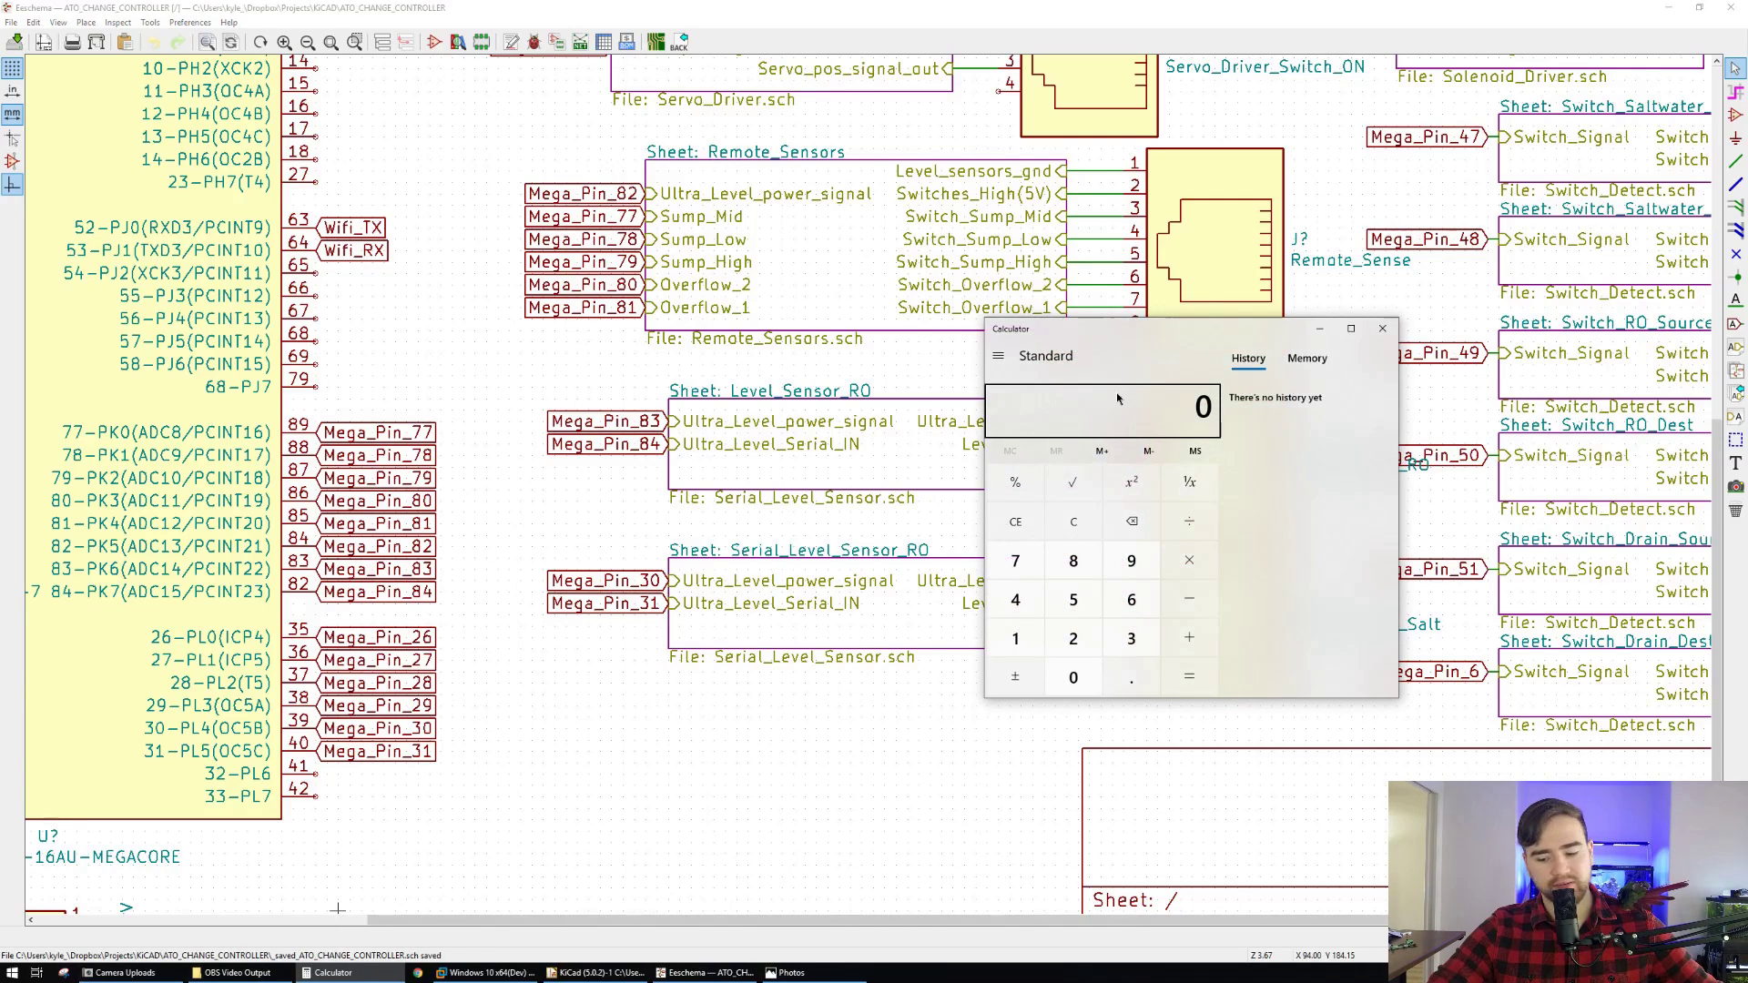
pyautogui.write('130 ÷ ')
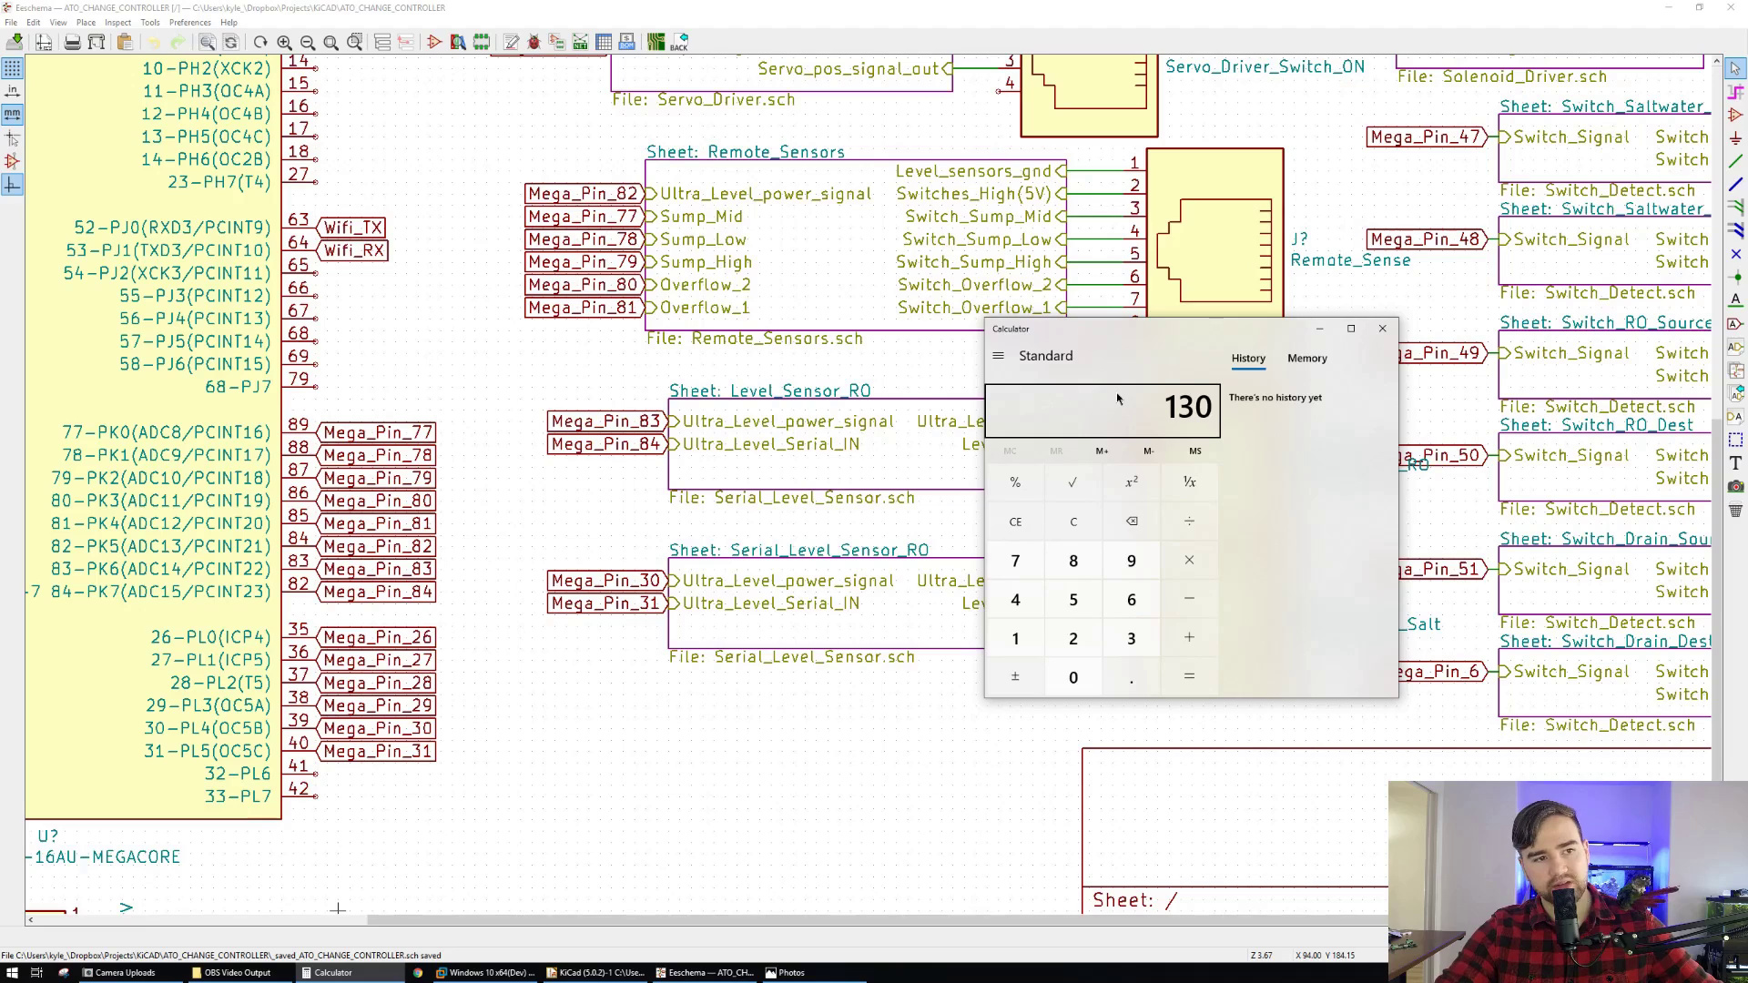
pyautogui.write('5')
pyautogui.press('Return')
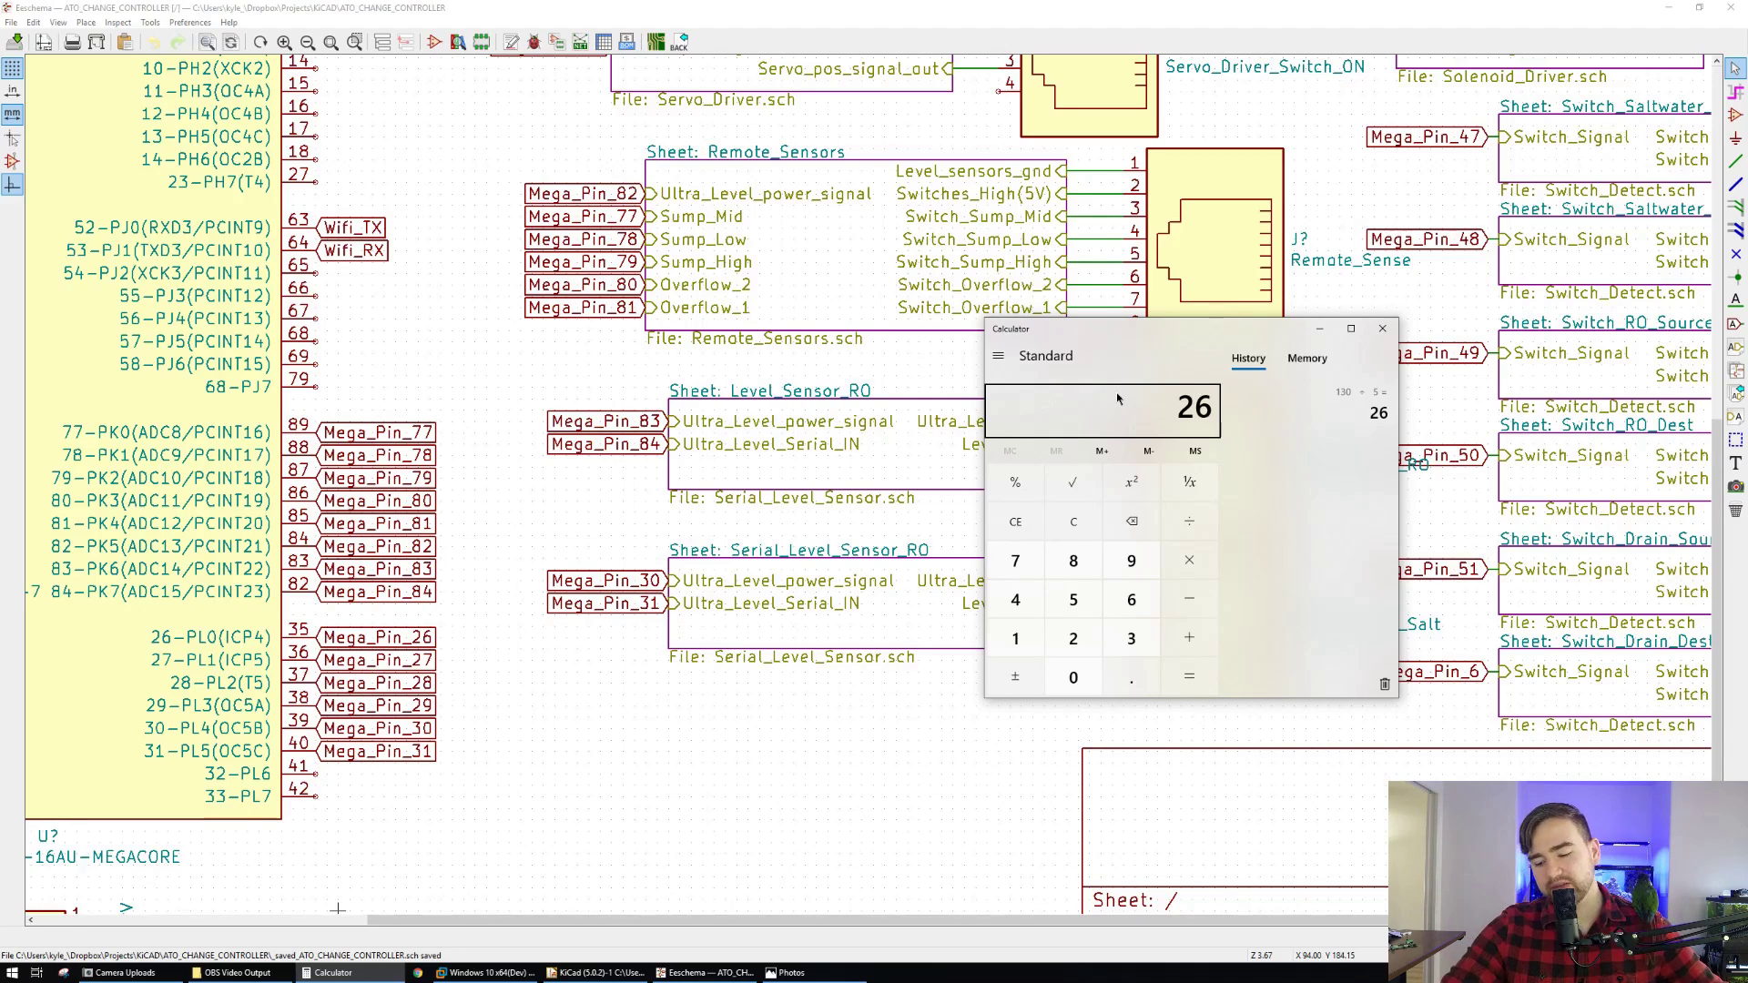
# - Calculate 135 ÷ 4
pyautogui.write('130')
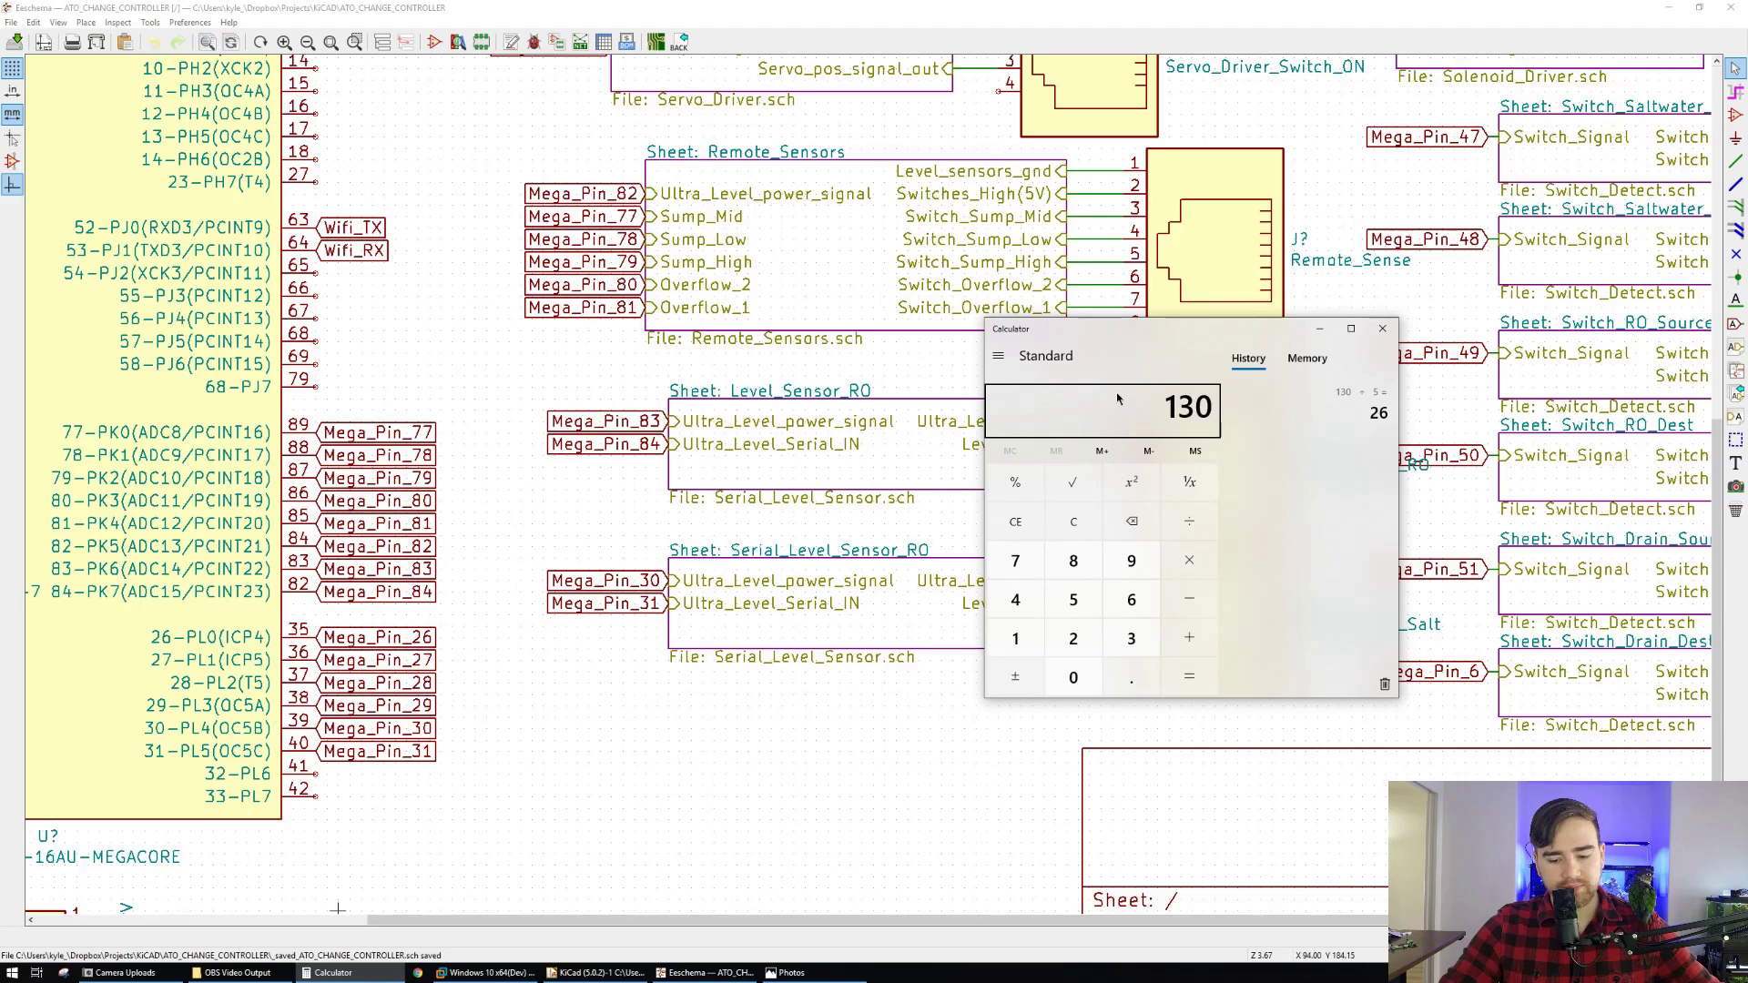
pyautogui.press('BackSpace')
pyautogui.write('5')
pyautogui.press('/')
pyautogui.write('4')
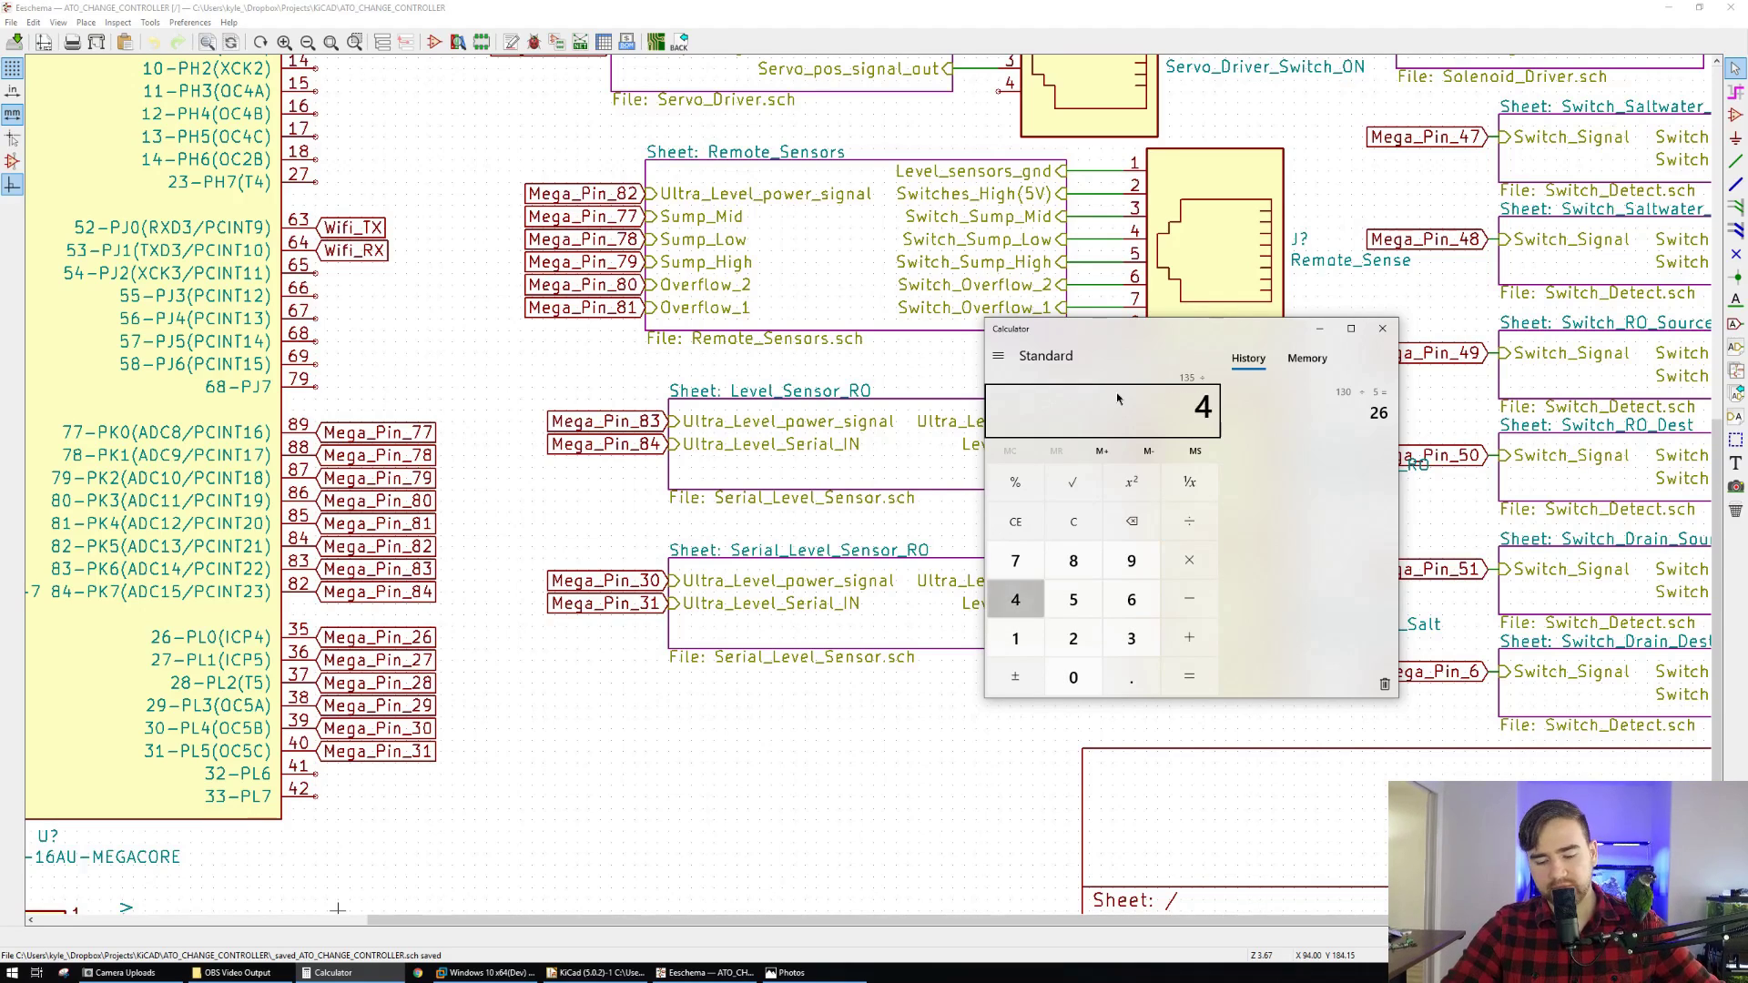
pyautogui.press('Return')
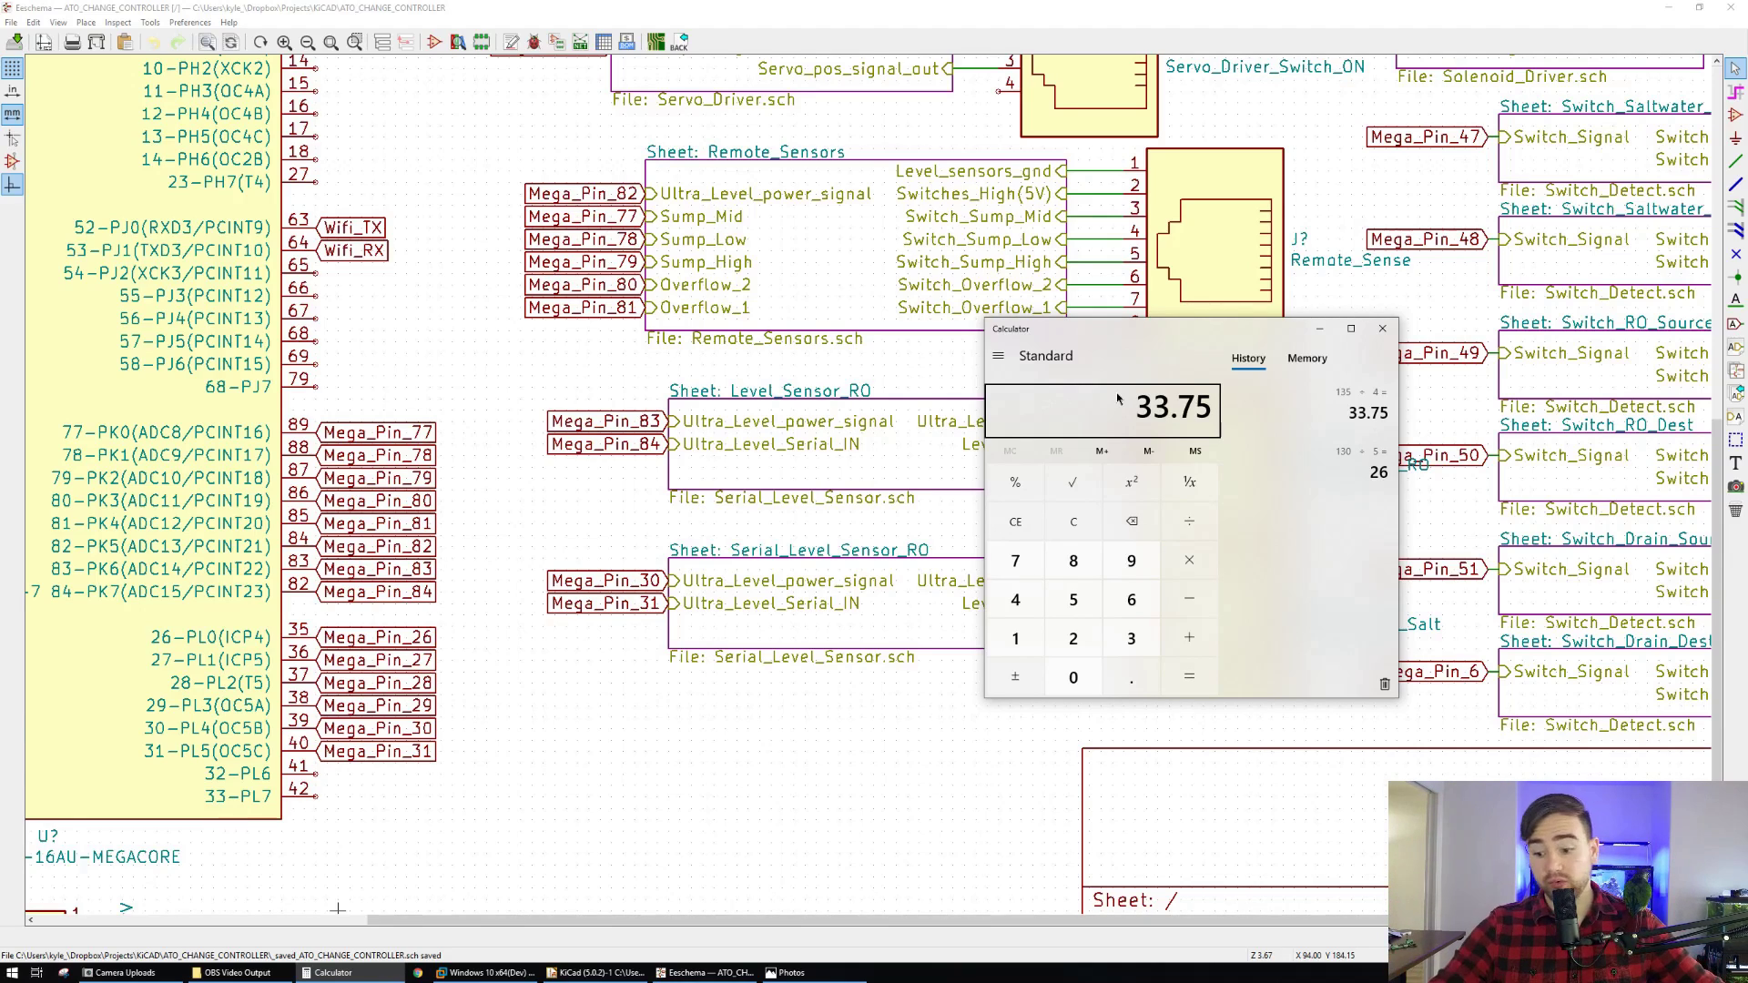
# - Calculate 135 ÷ 5 and close Calculator to return to the schematic
pyautogui.write('130')
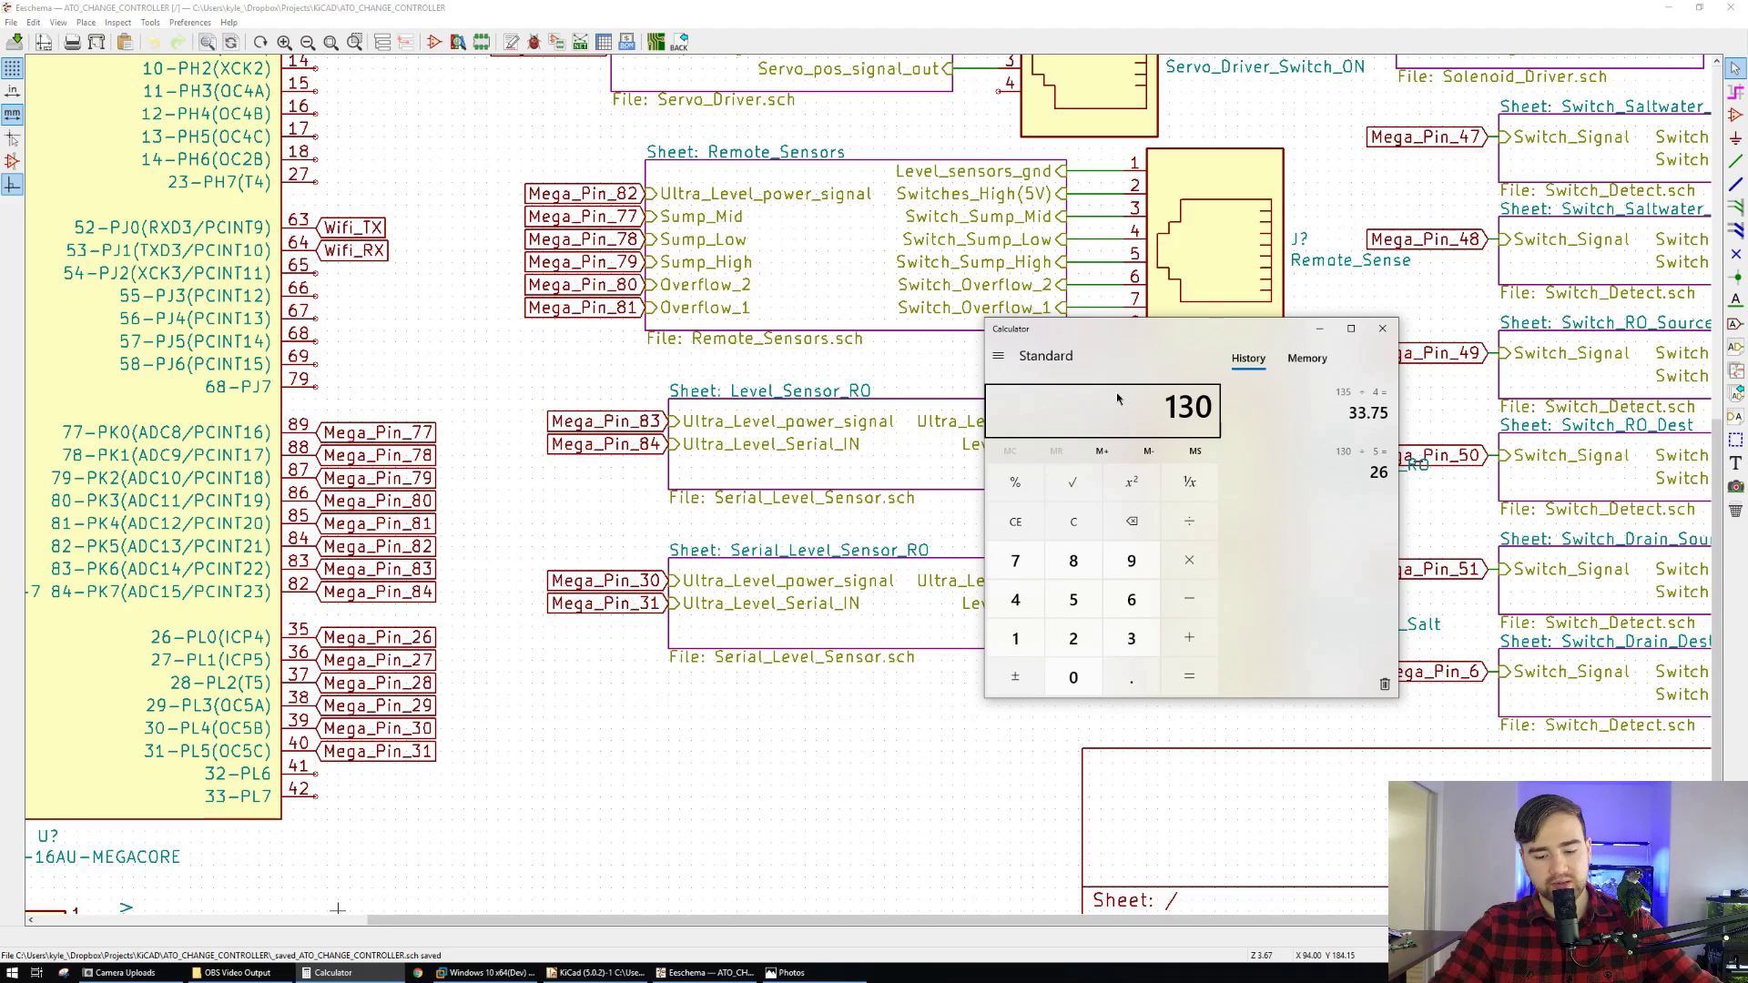
pyautogui.press('BackSpace')
pyautogui.write('5/5')
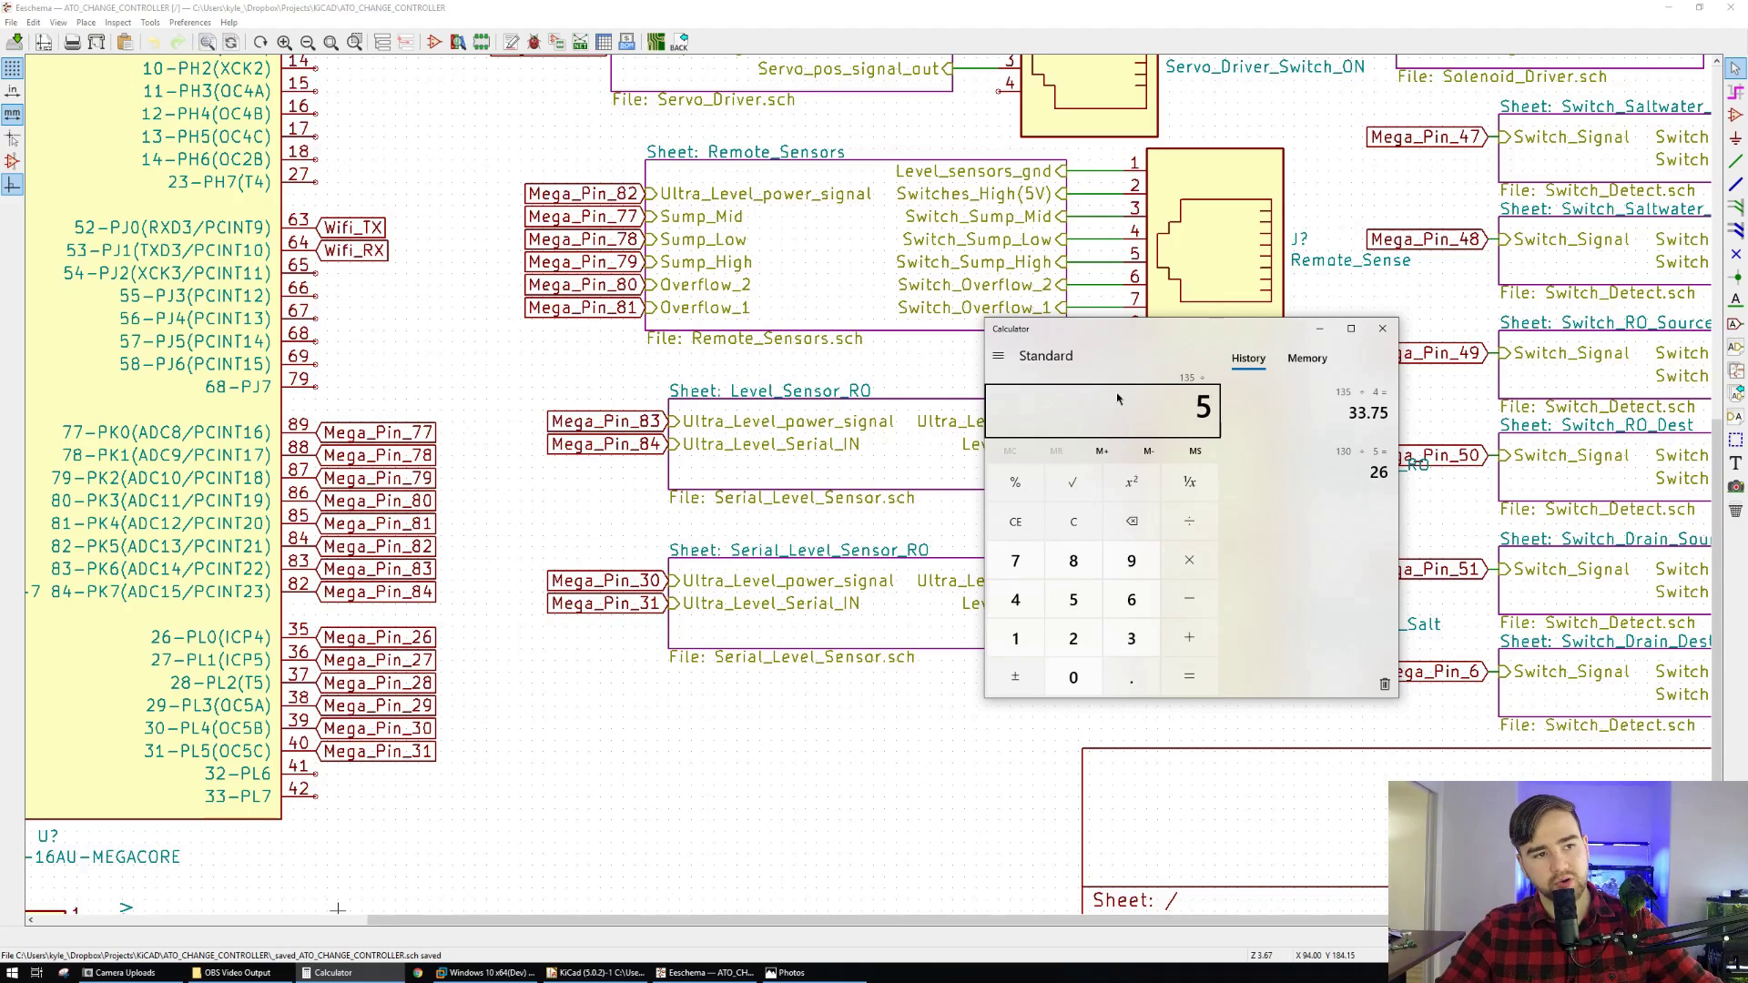
pyautogui.press('Return')
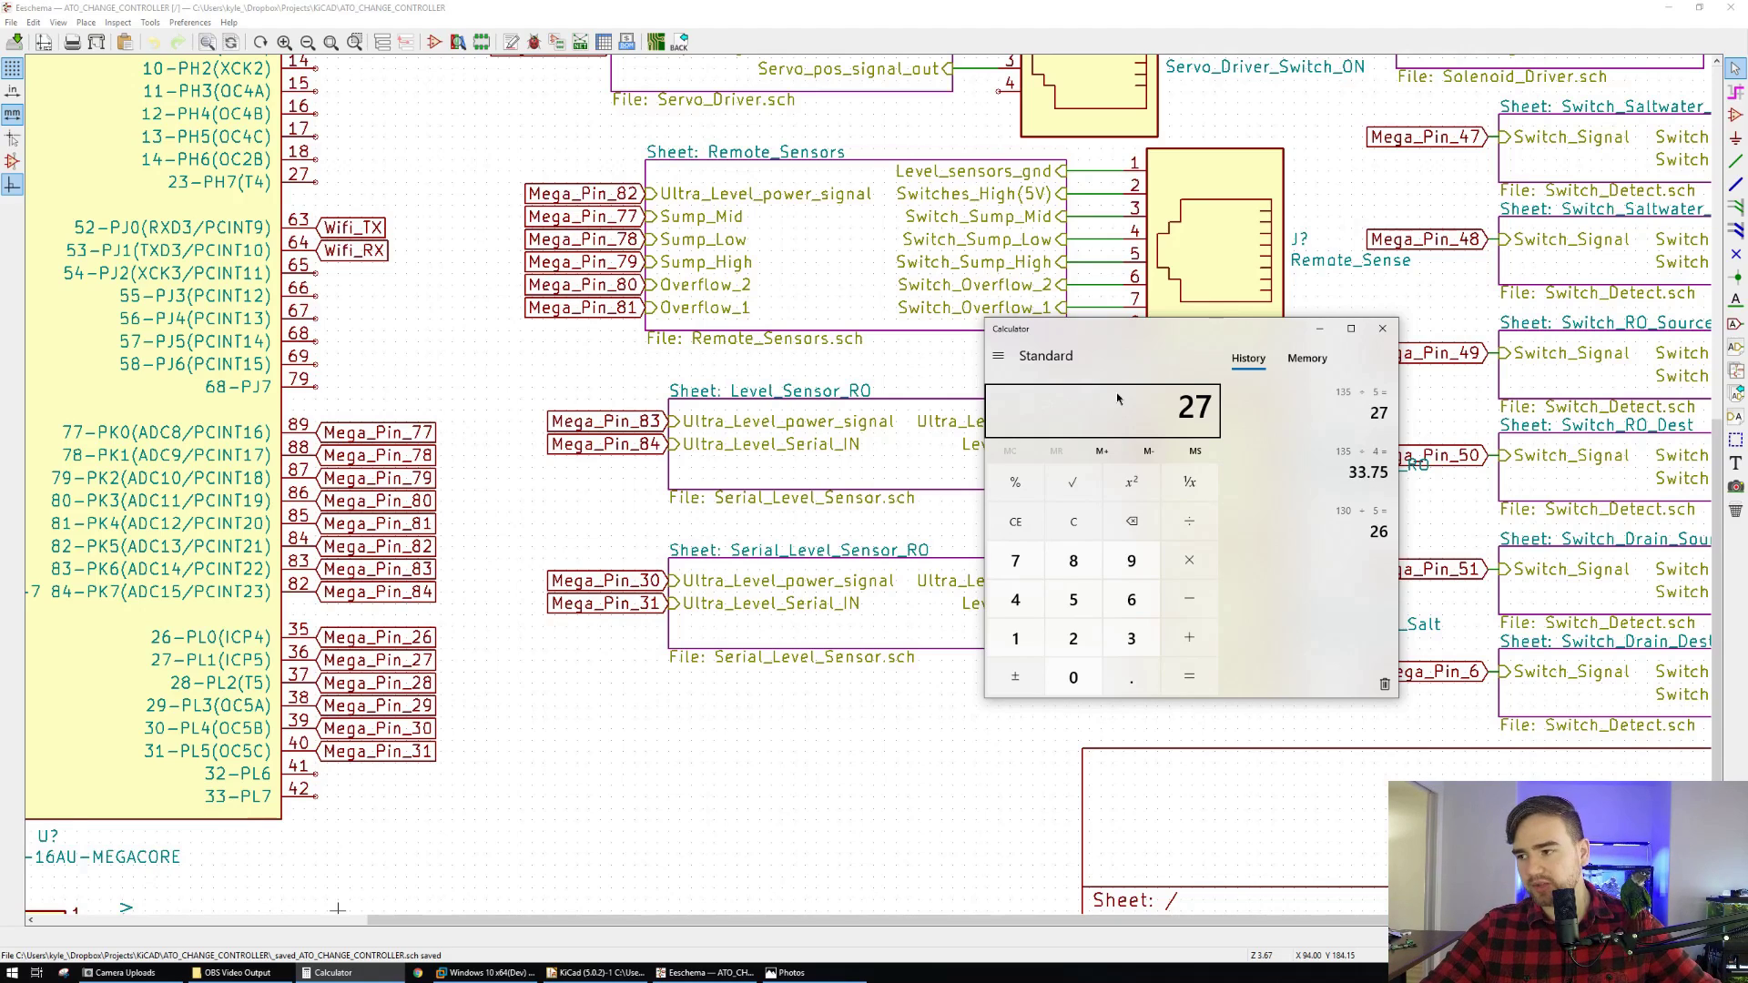
pyautogui.click(1382, 329)
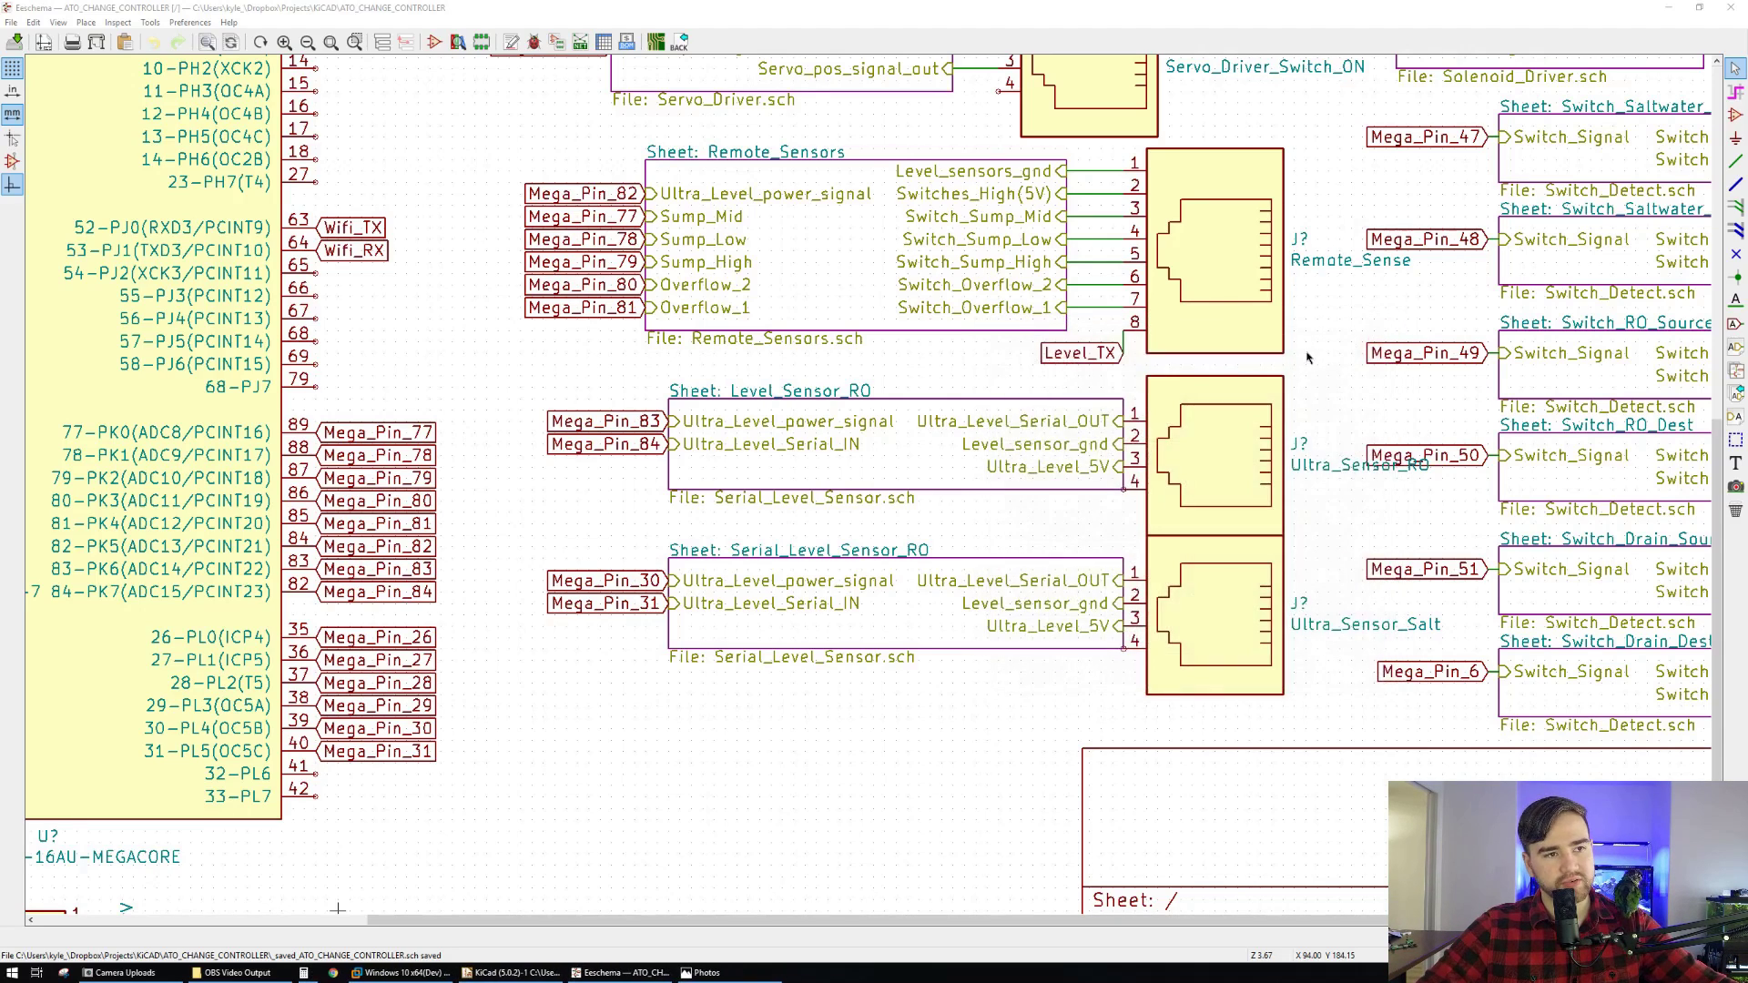
pyautogui.scroll(-3, 1308, 358)
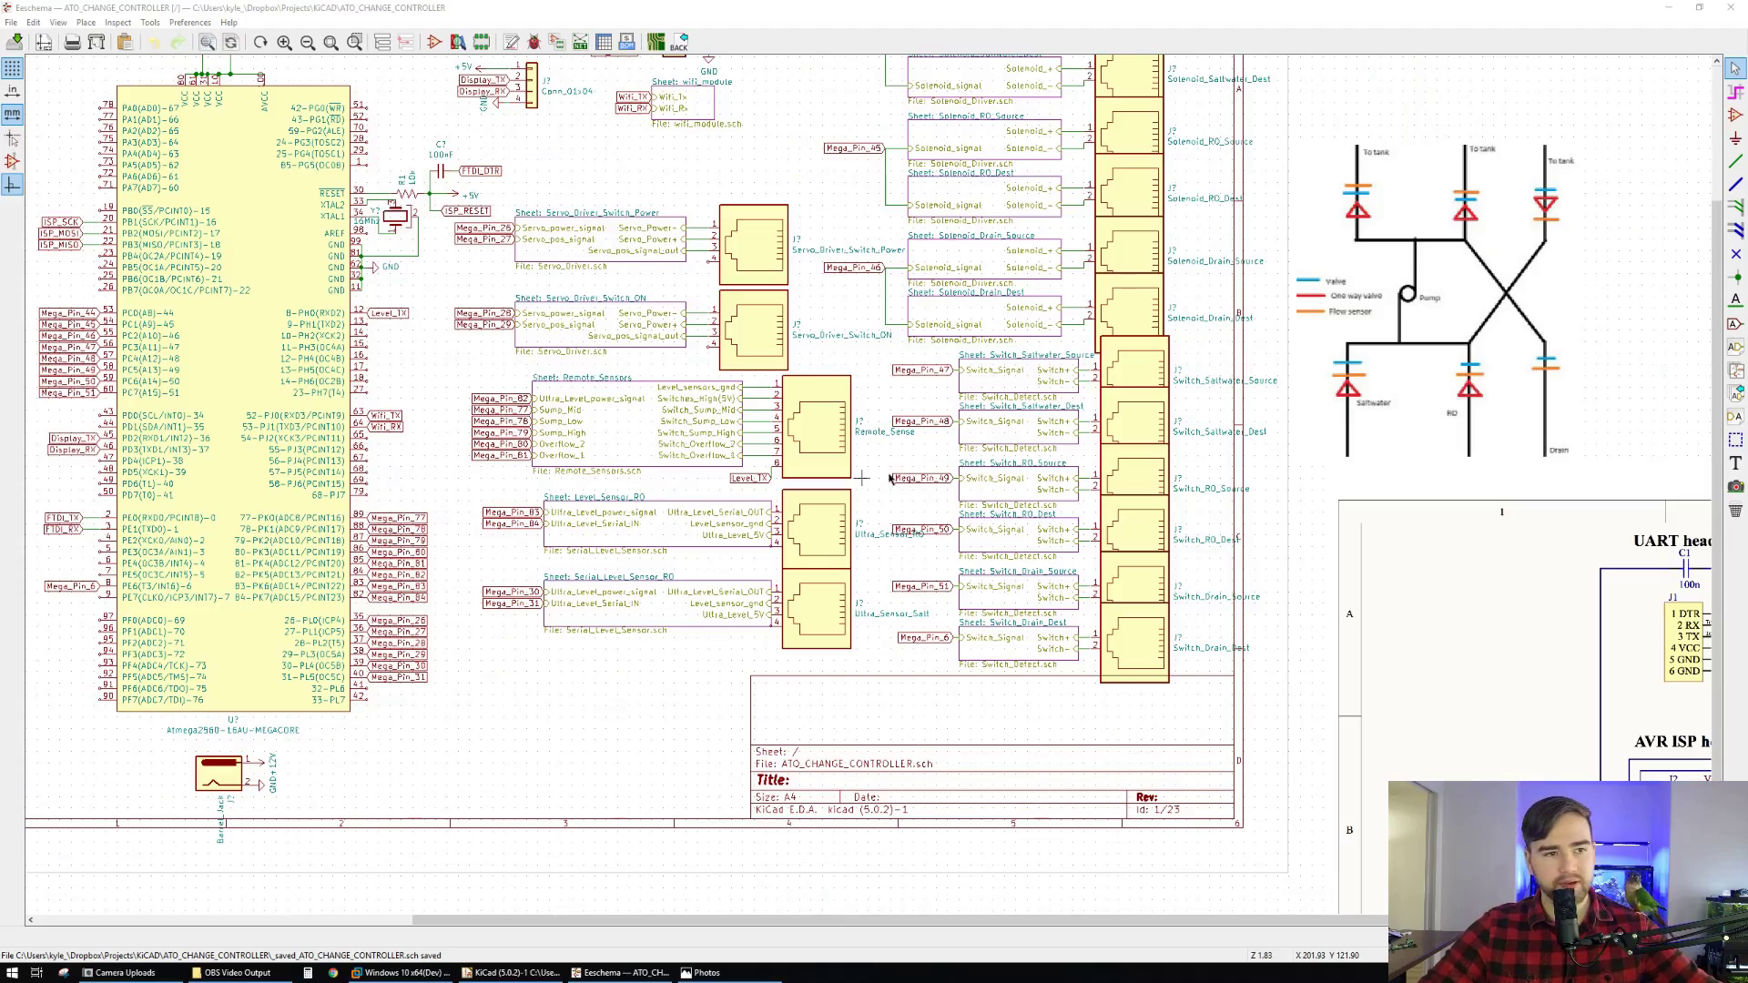
pyautogui.scroll(2, 919, 223)
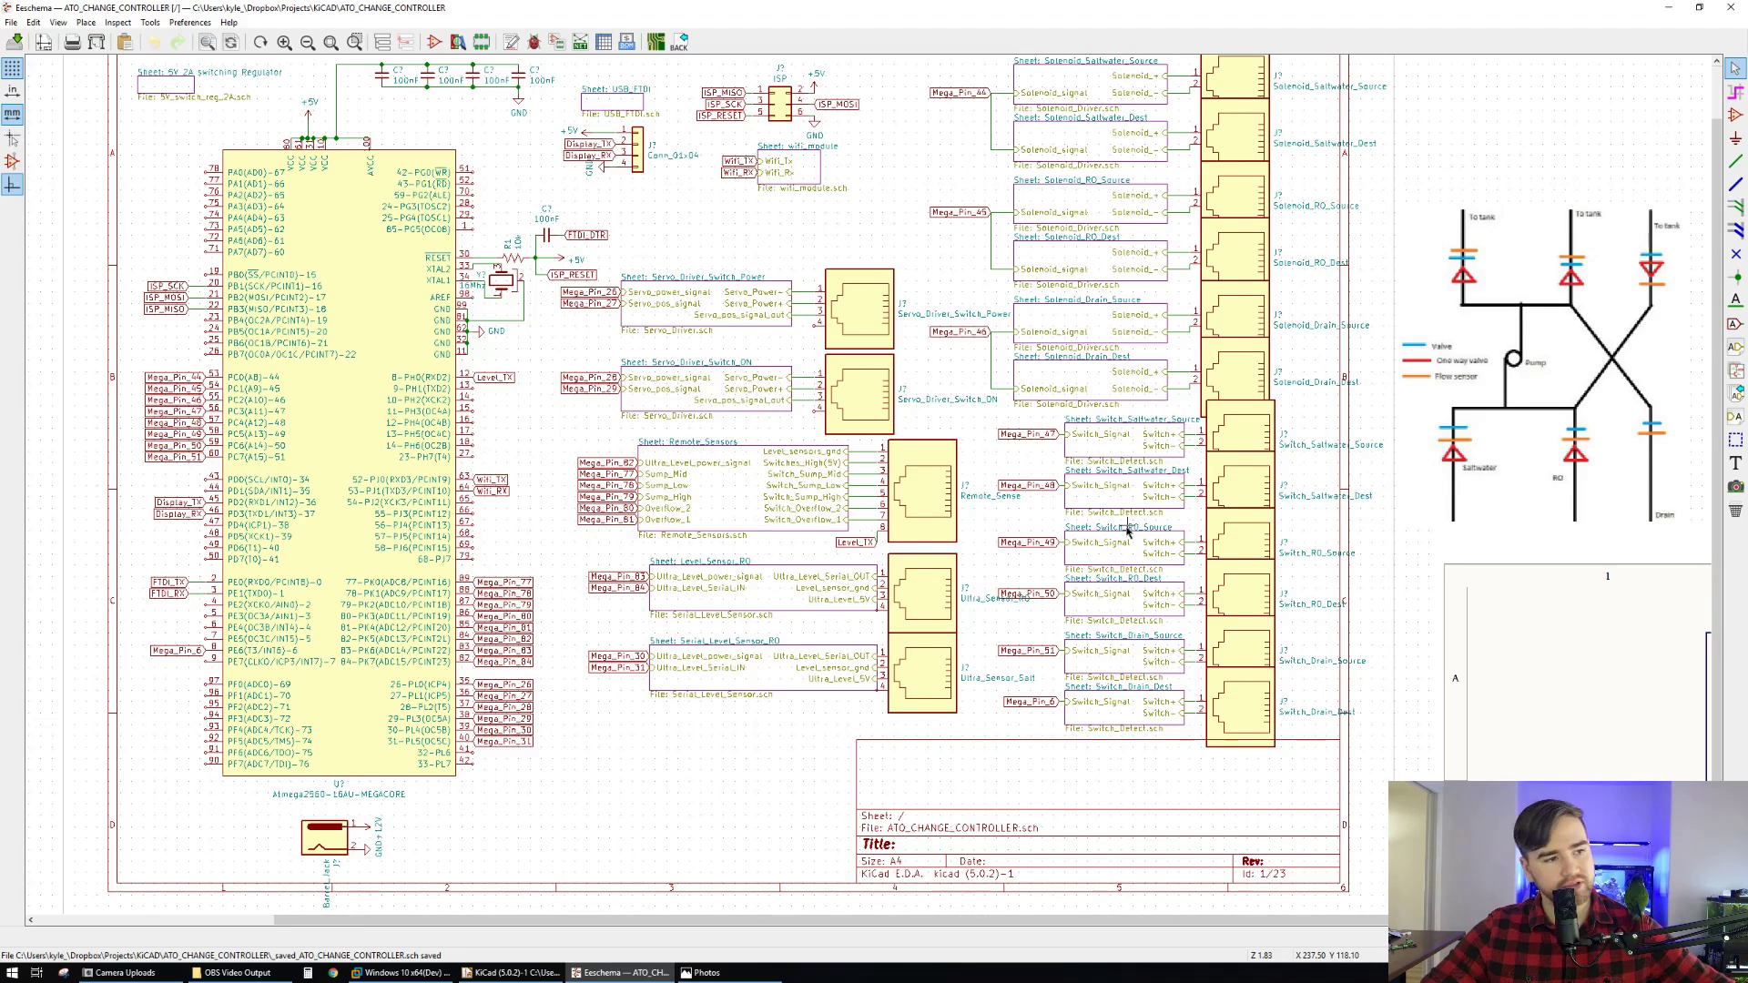
pyautogui.moveTo(808, 228); pyautogui.dragTo(859, 246)
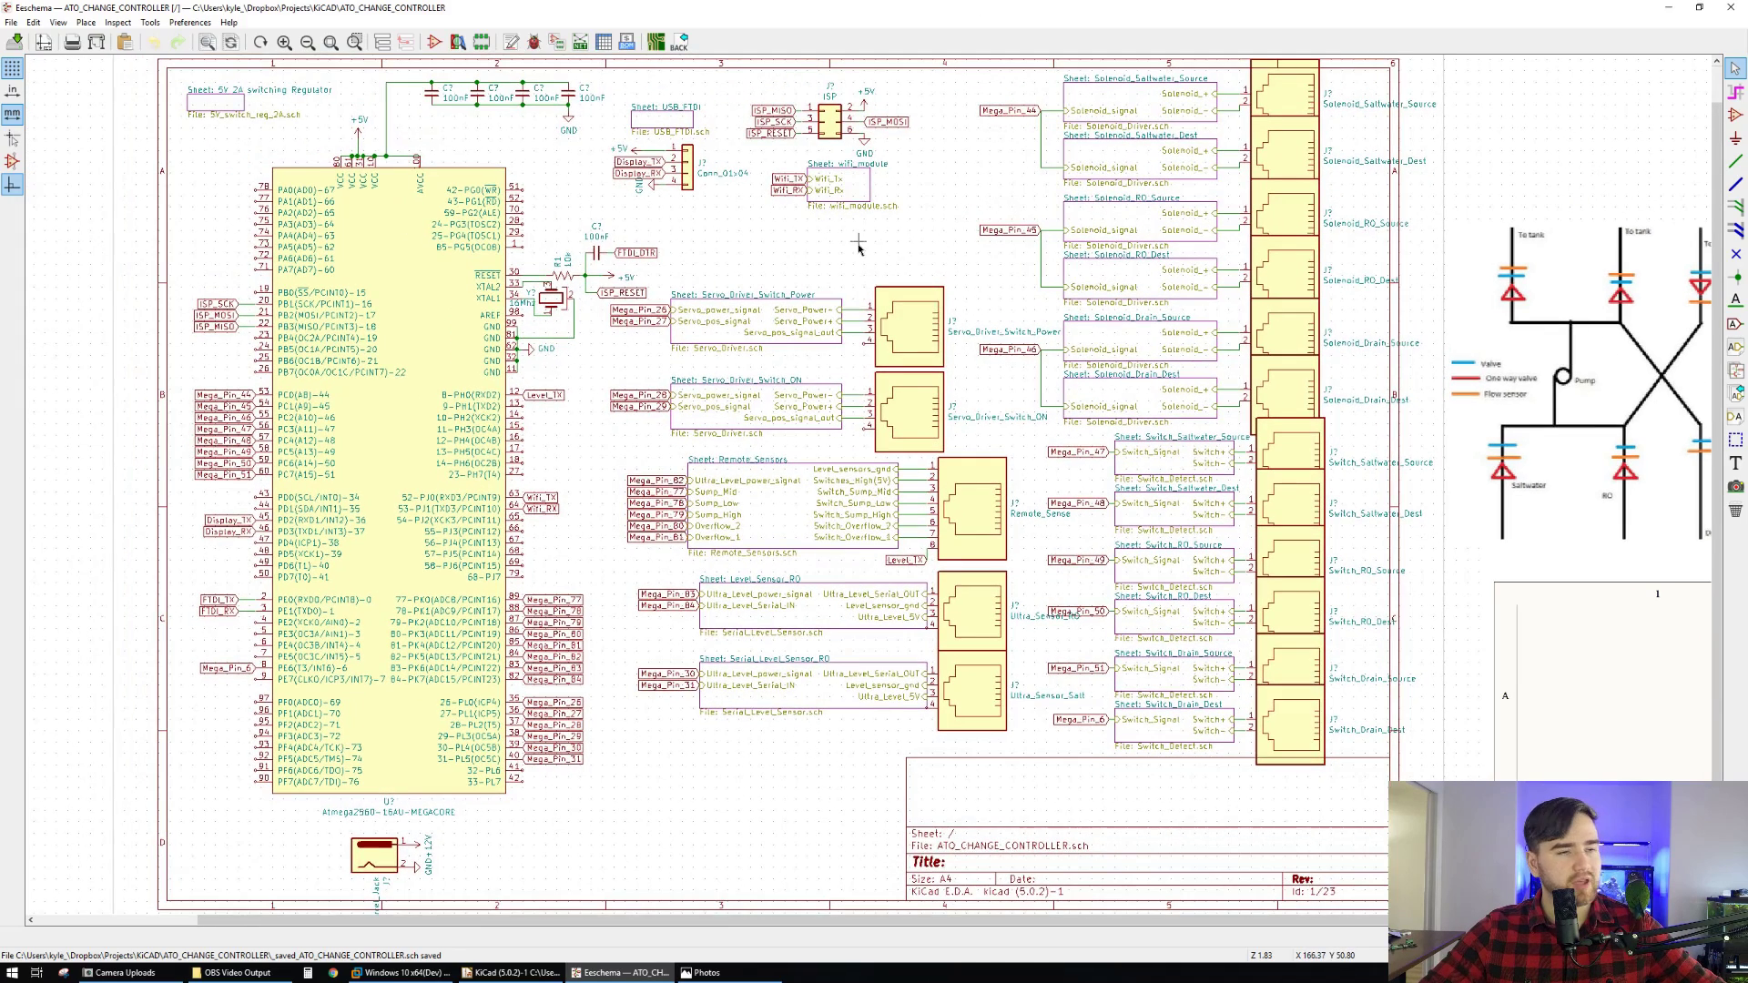